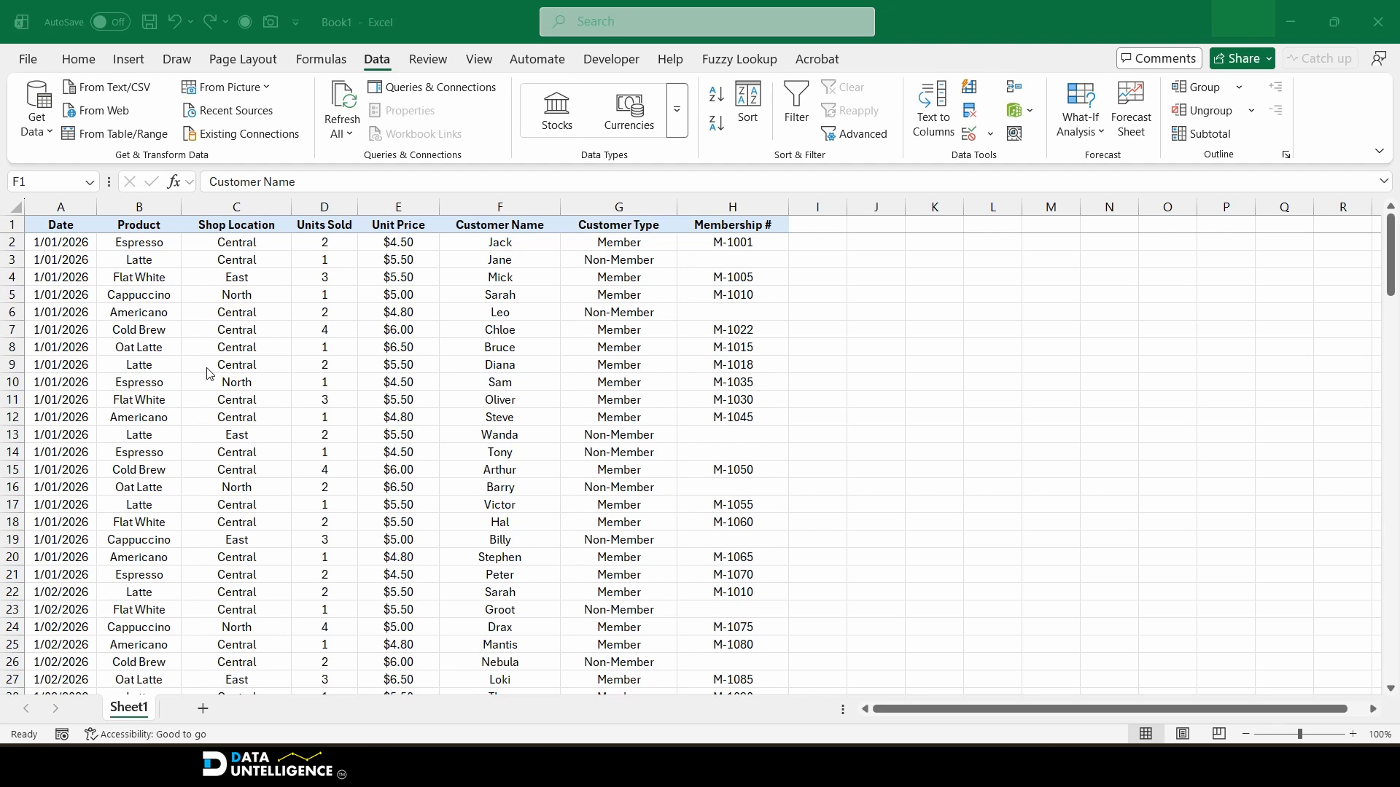
left_click(301, 242)
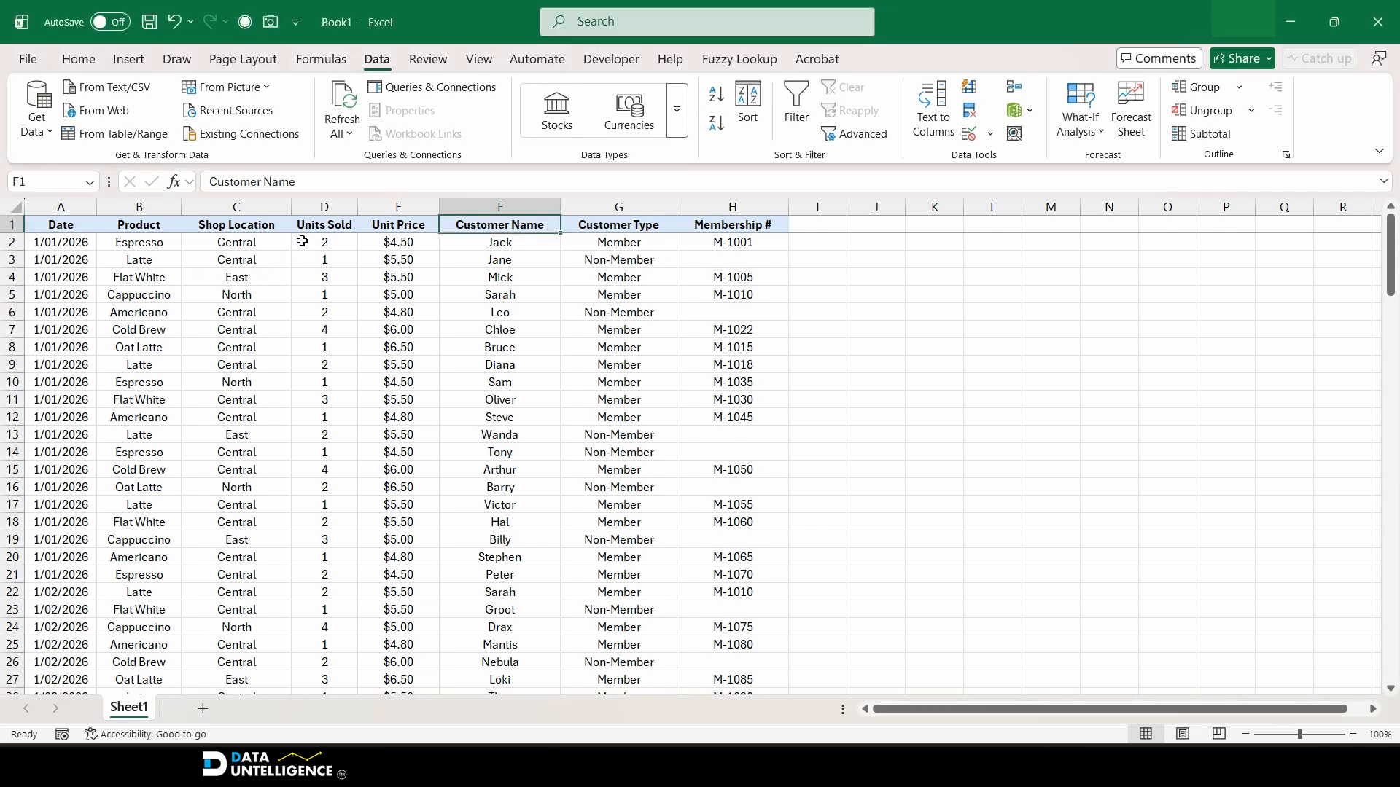
left_click(301, 241)
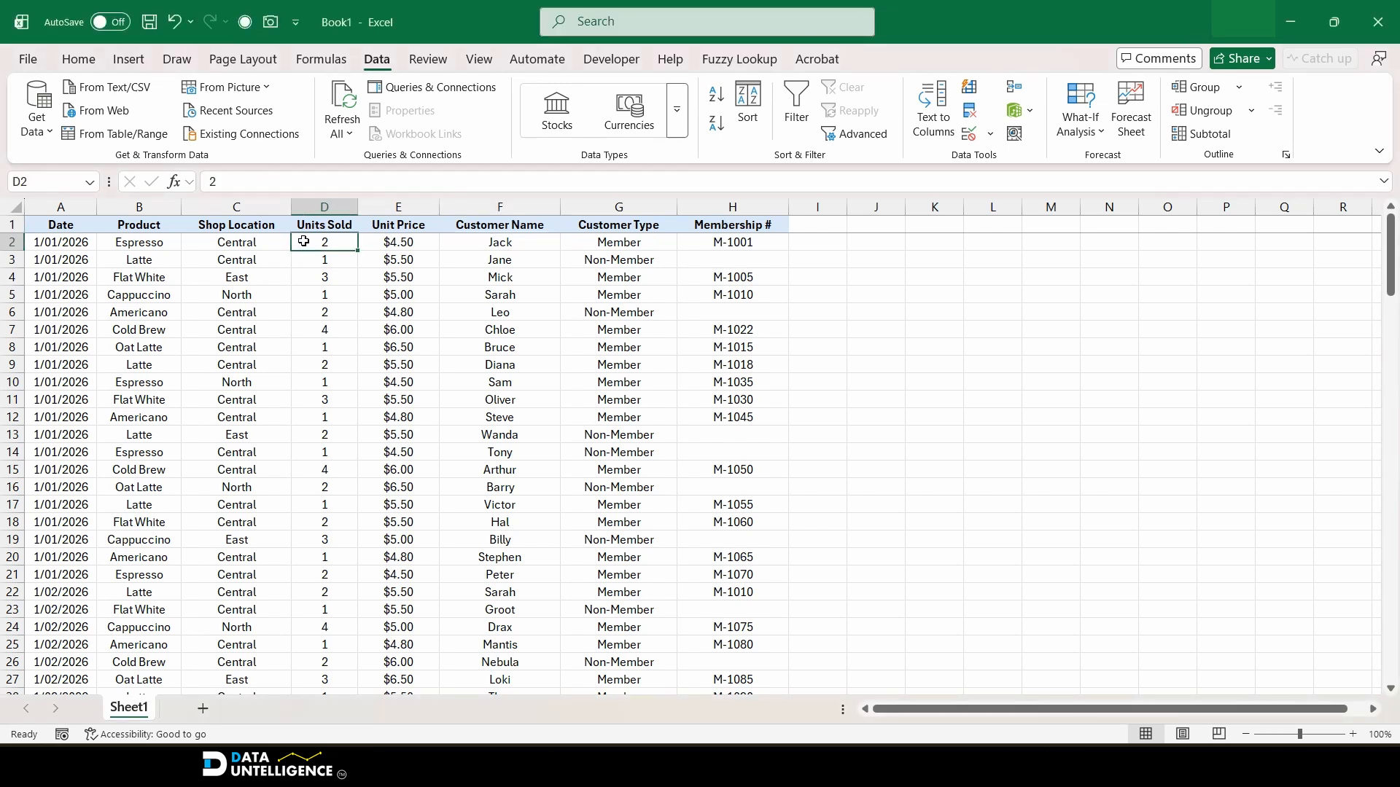
left_click(412, 244)
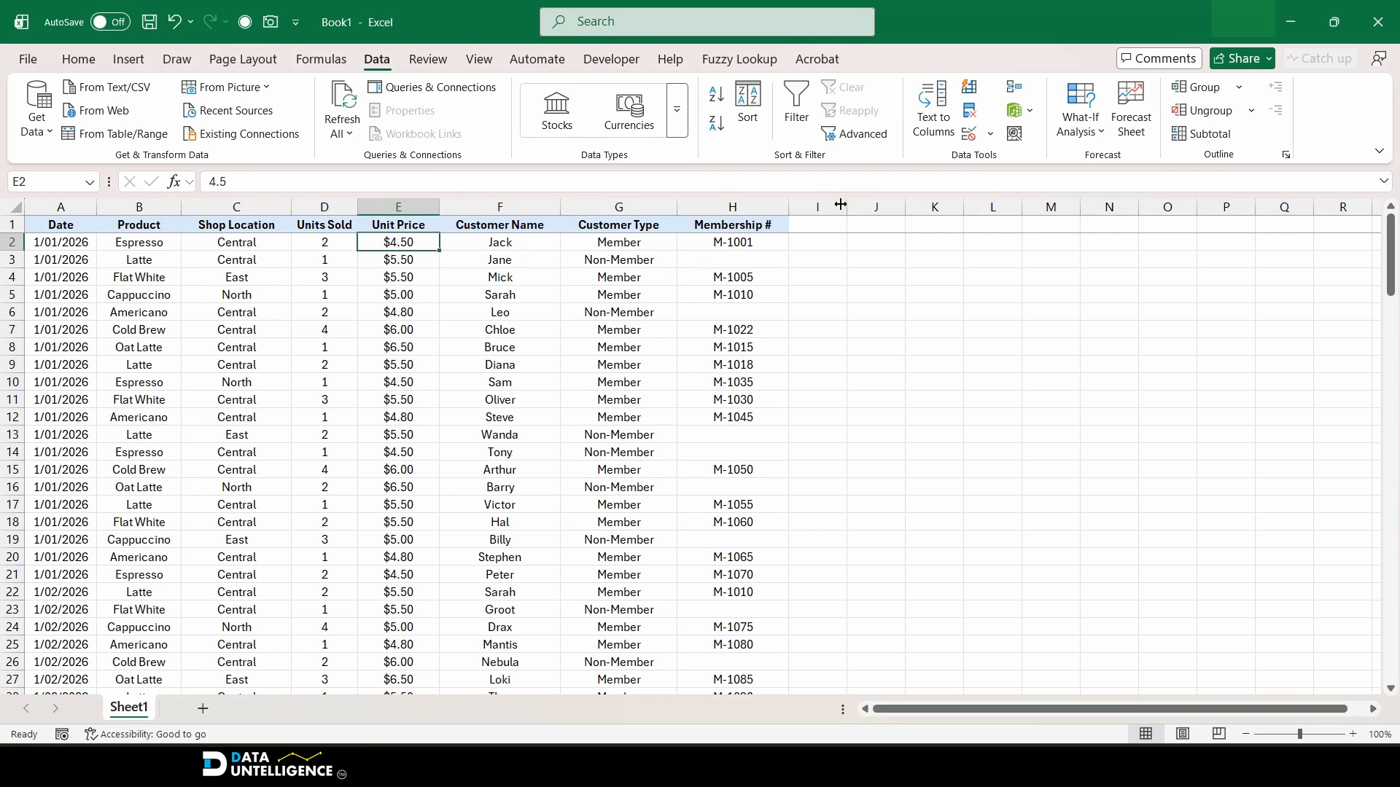
Step: Widen column I and enter the header "Total Sales" in cell I1
left_click_drag(845, 207, 887, 206)
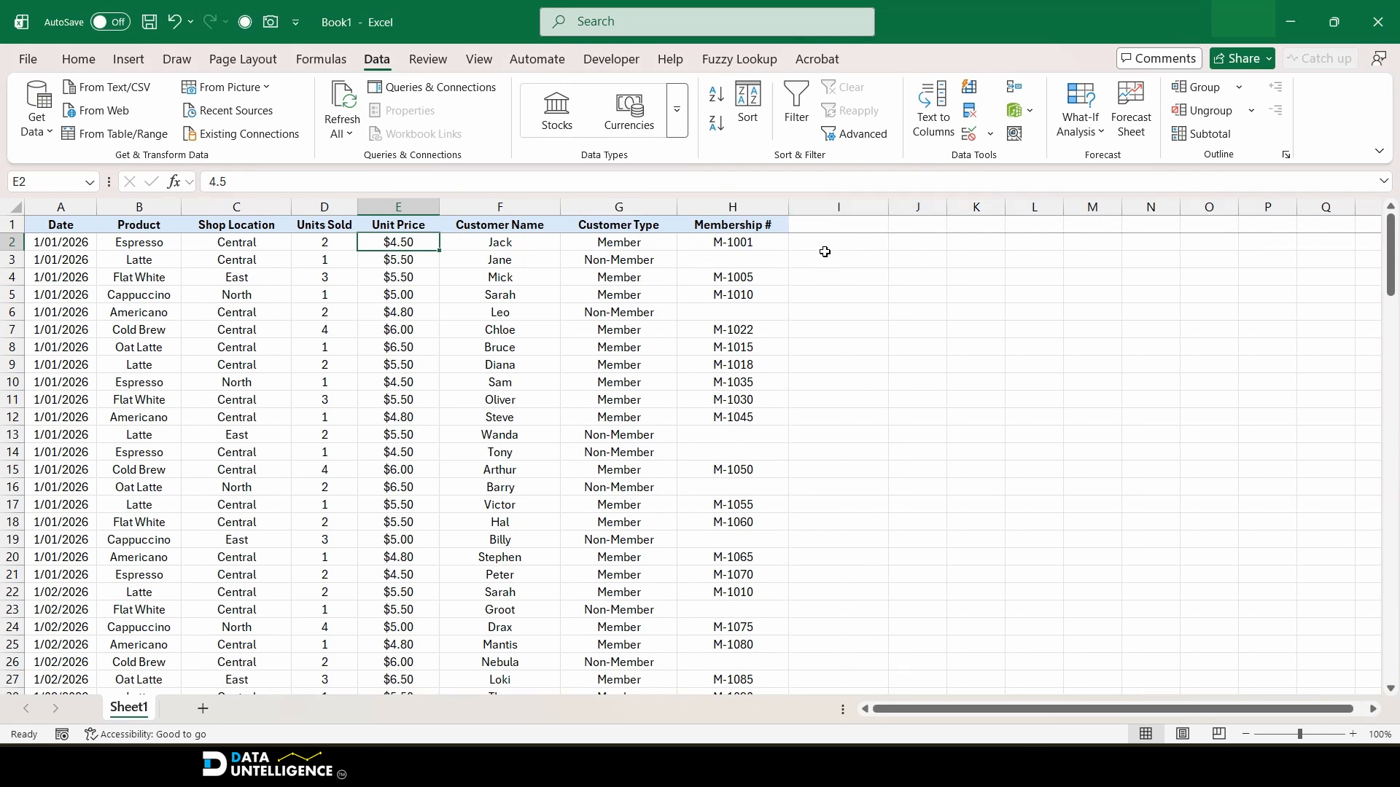
left_click(831, 222)
type("T")
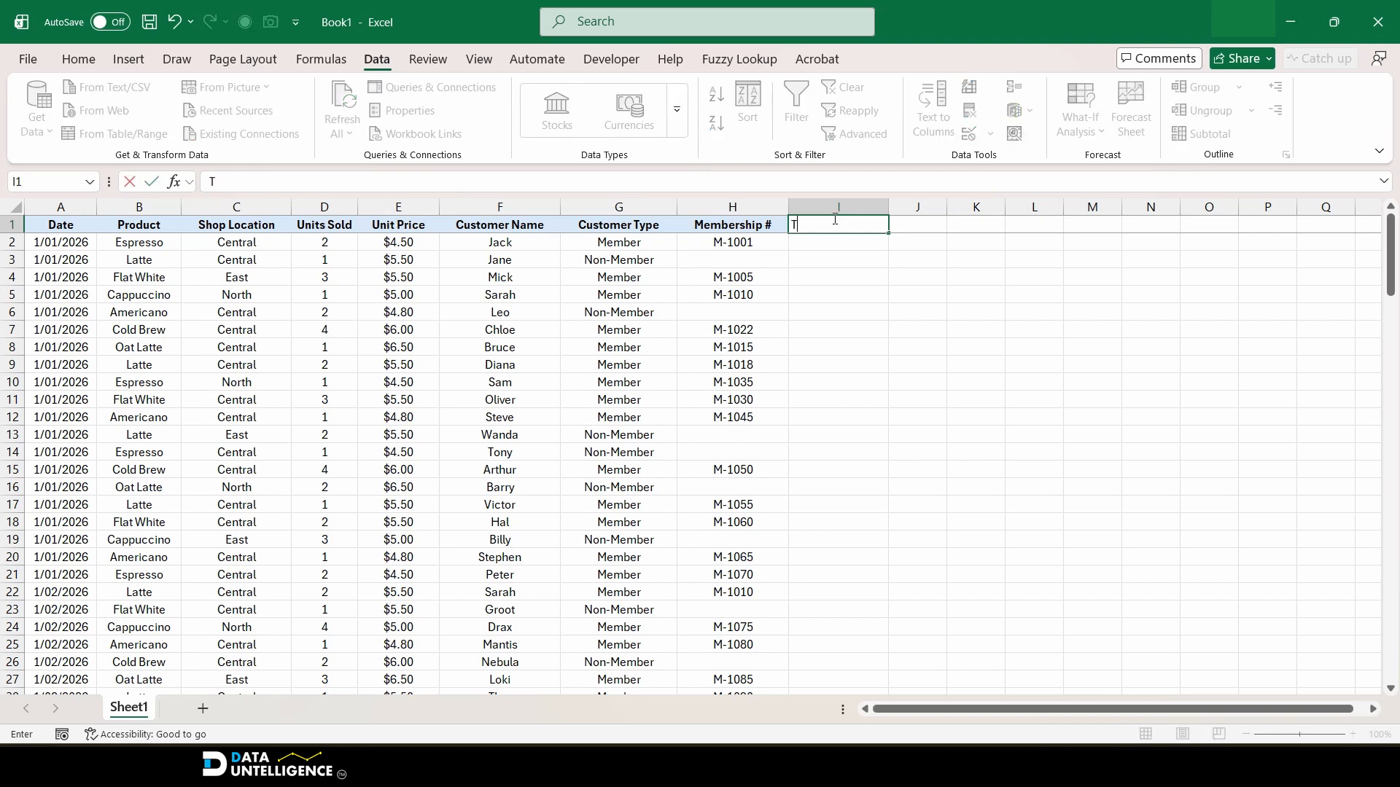
type("otal Sales")
key("Return")
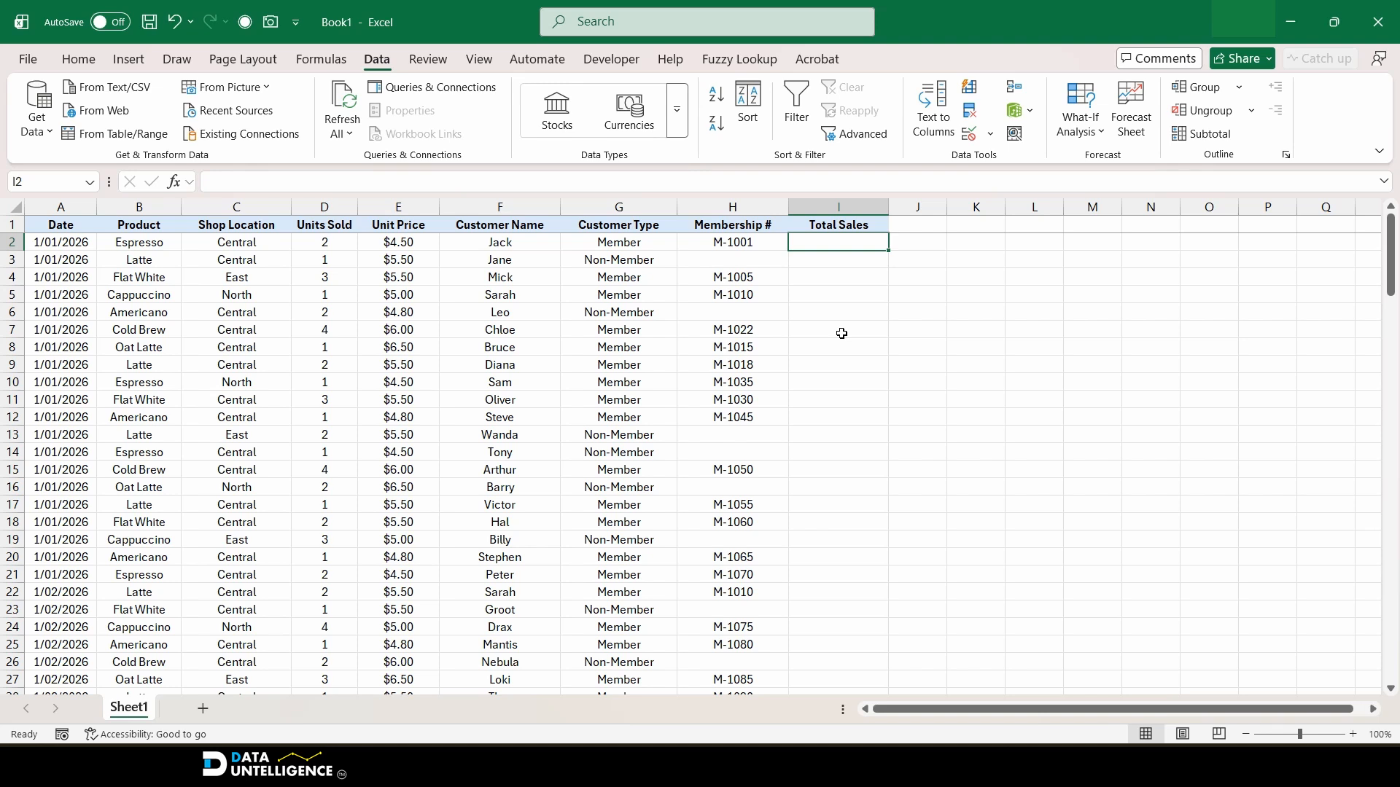
Step: Calculate the first row's total sales in I2 with the formula =D2*E2, multiplying units sold by unit price
type("=")
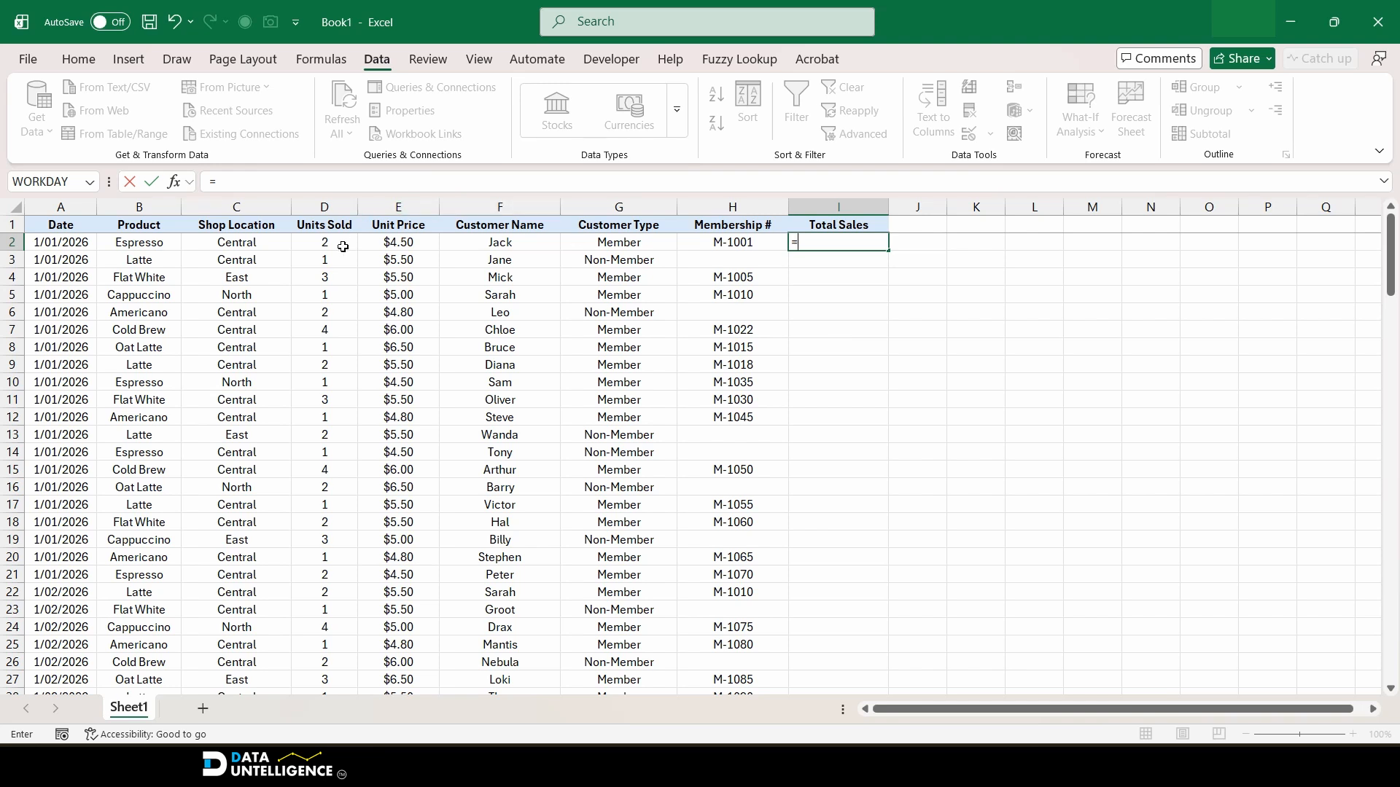
type("d2")
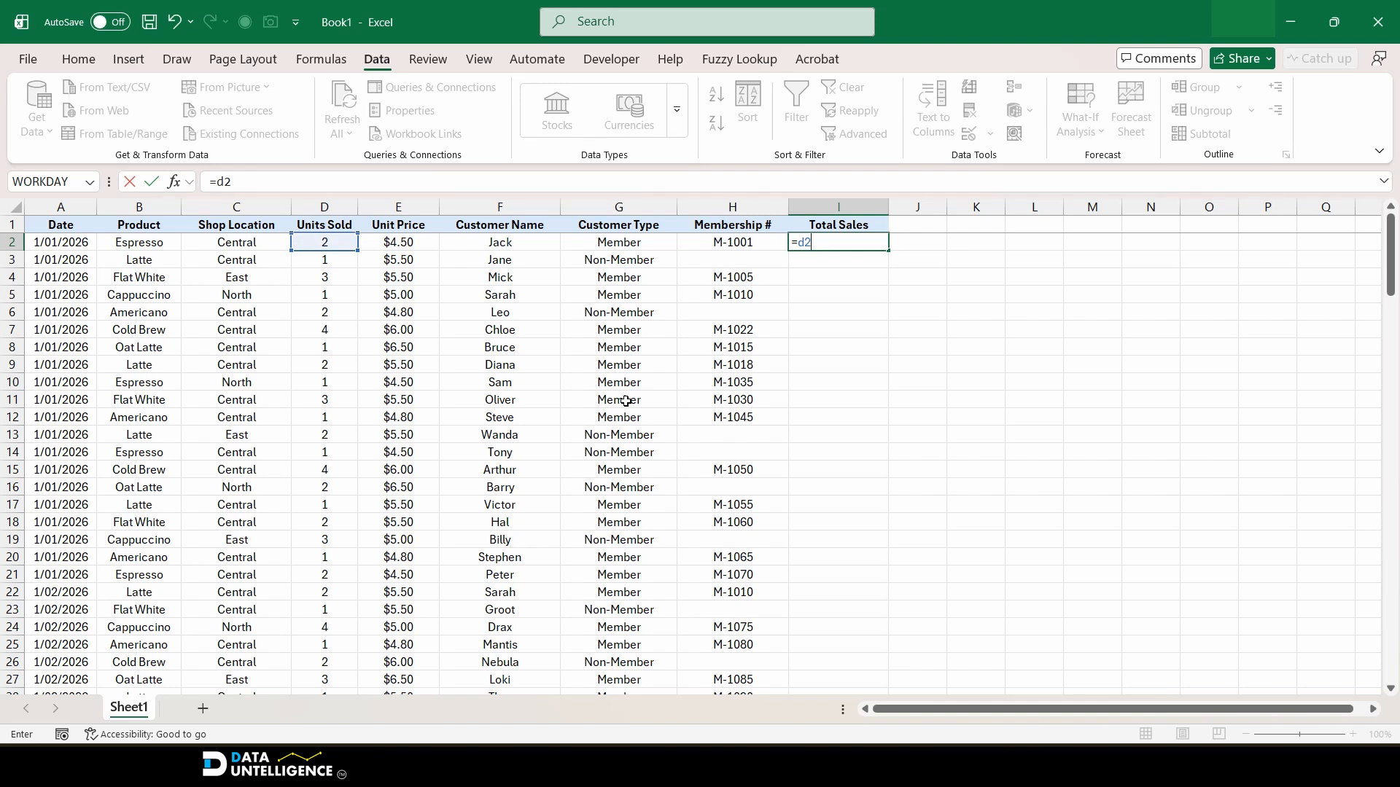
type("*e2")
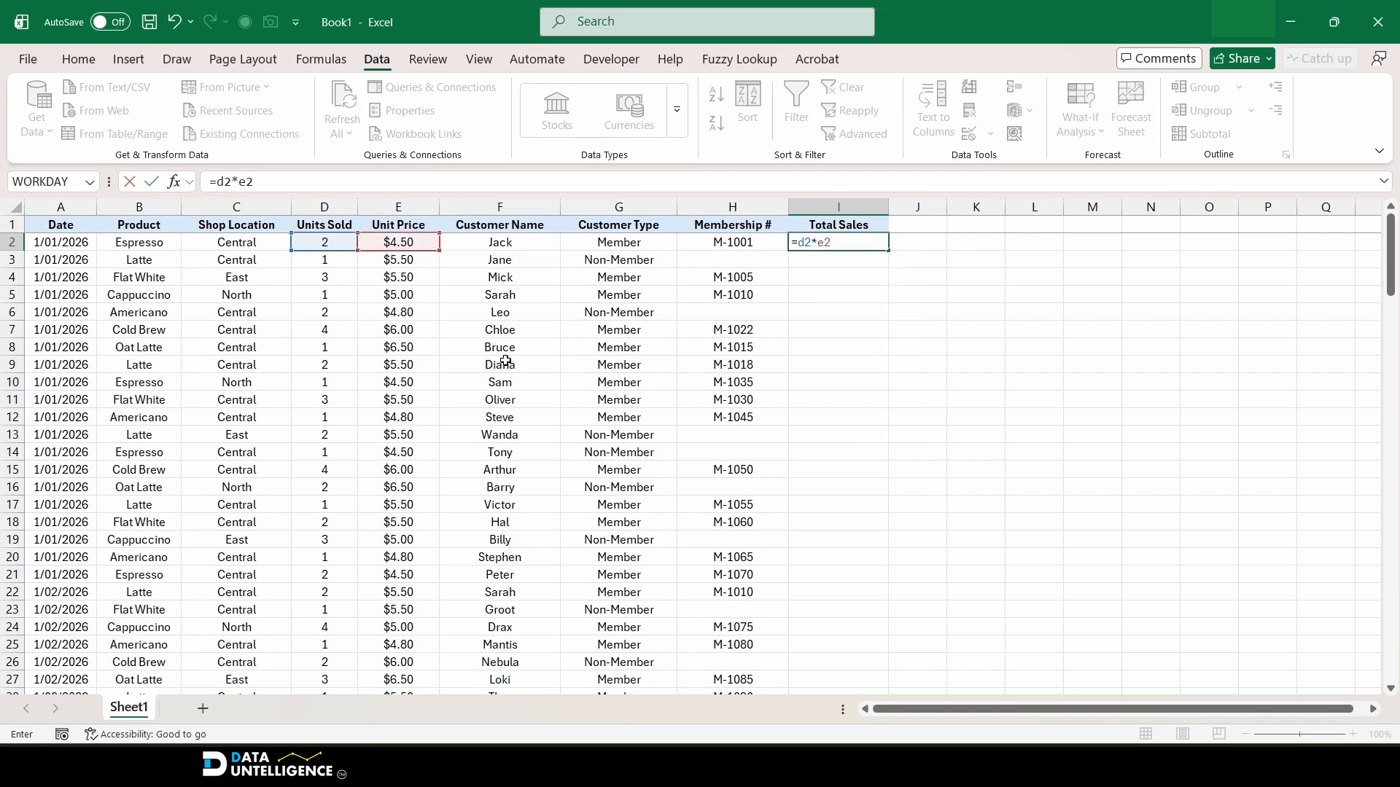
key("Return")
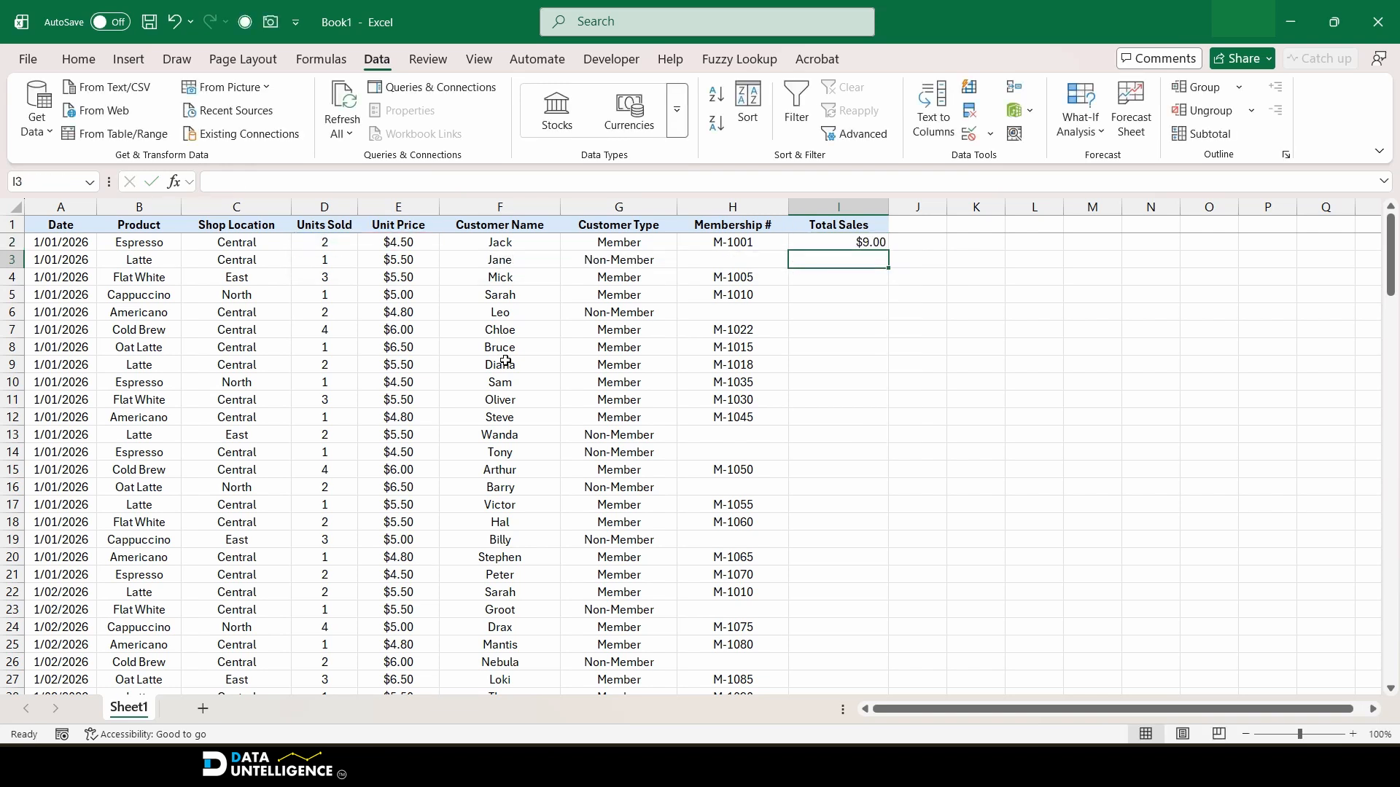
Step: Center-align the first total sales result in cell I2
left_click(883, 245)
left_click(86, 66)
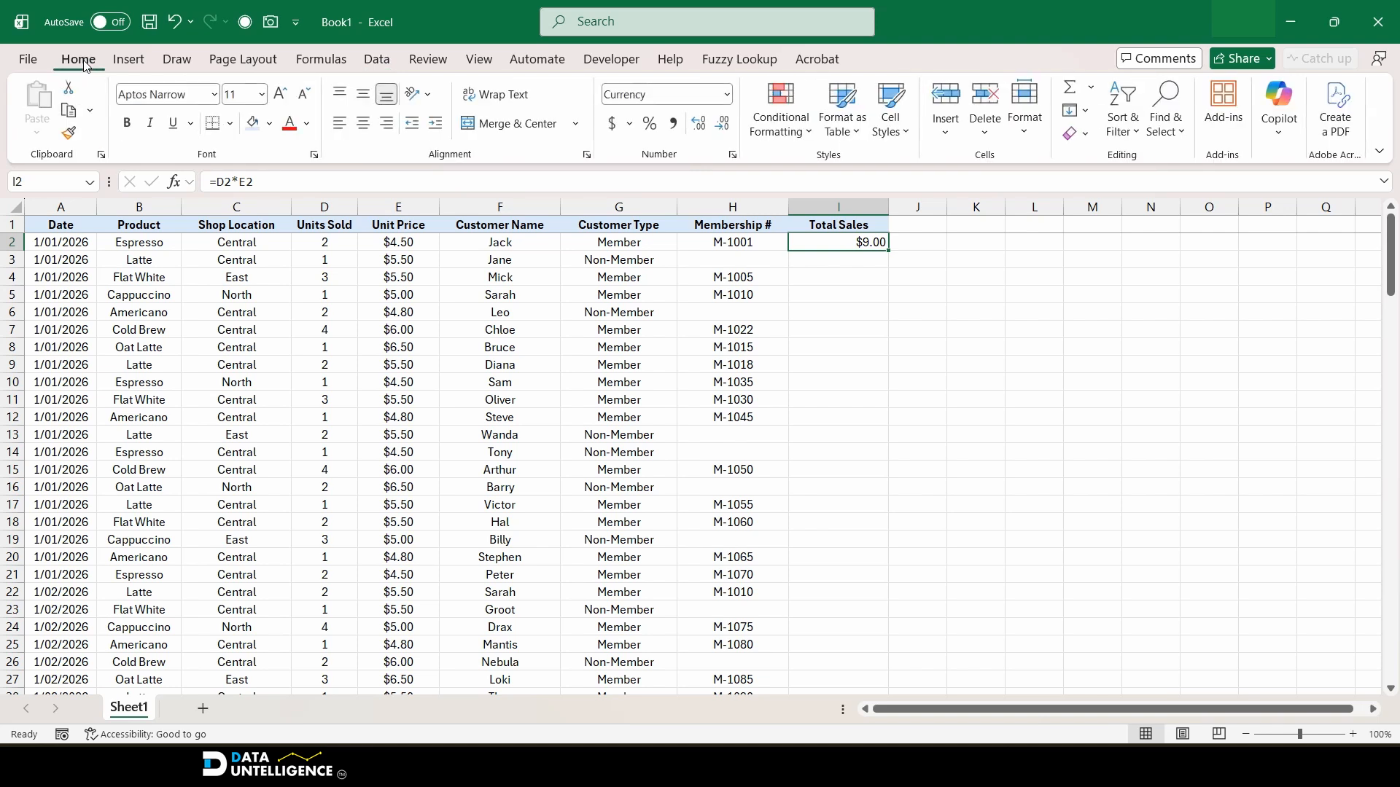
left_click(362, 128)
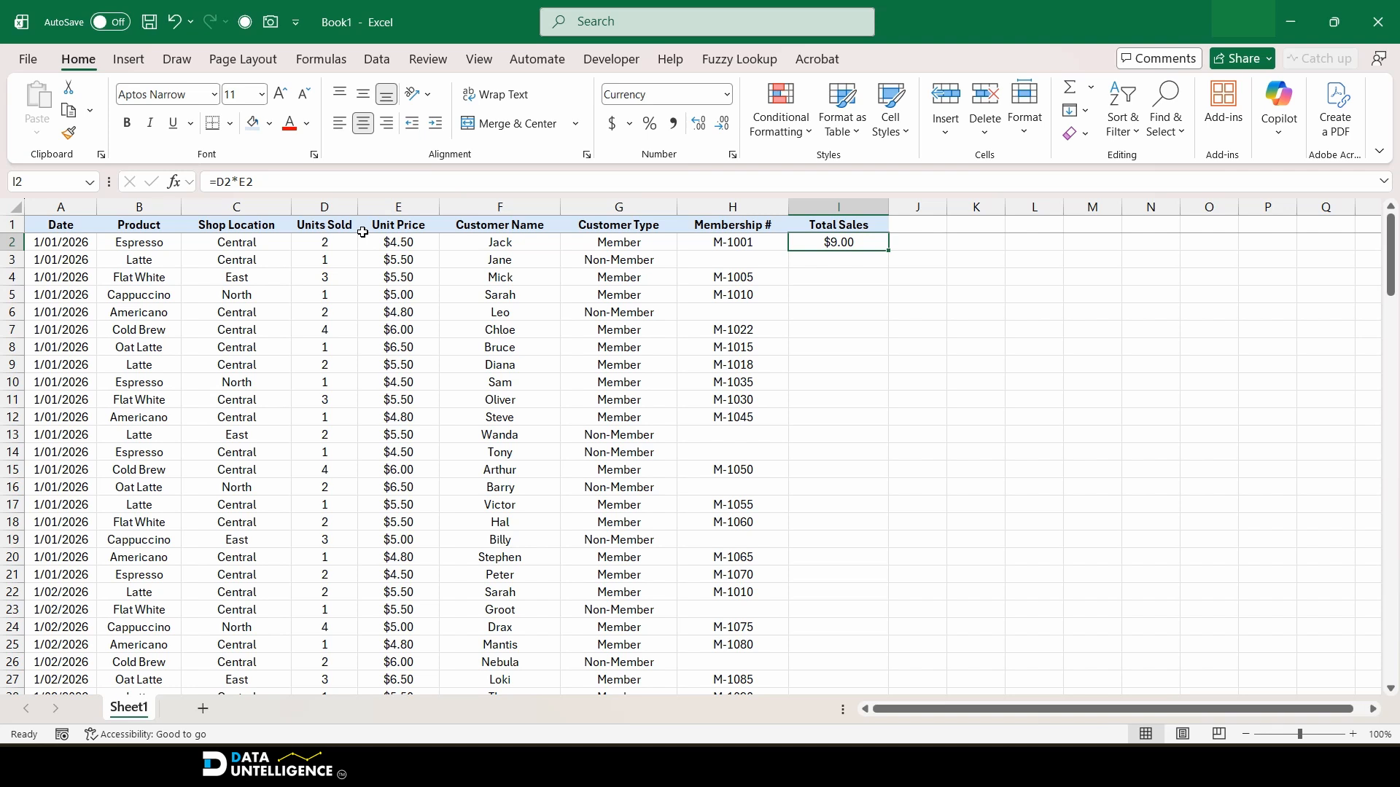
Step: Enter the formula =D3*E3 in cell I3, picking the Units Sold and Unit Price cells of row 3 as references
left_click(810, 256)
left_click(821, 242)
left_click(825, 260)
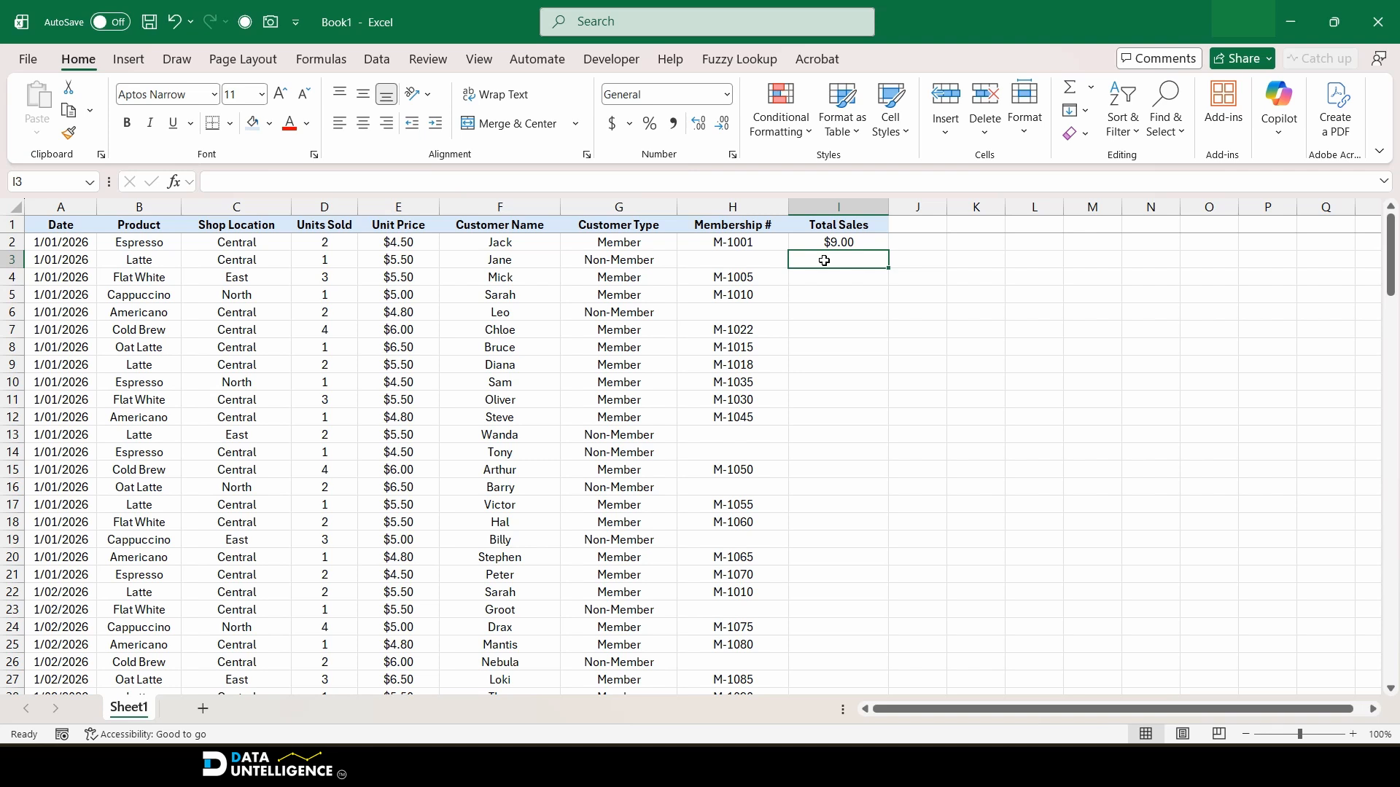
type("=")
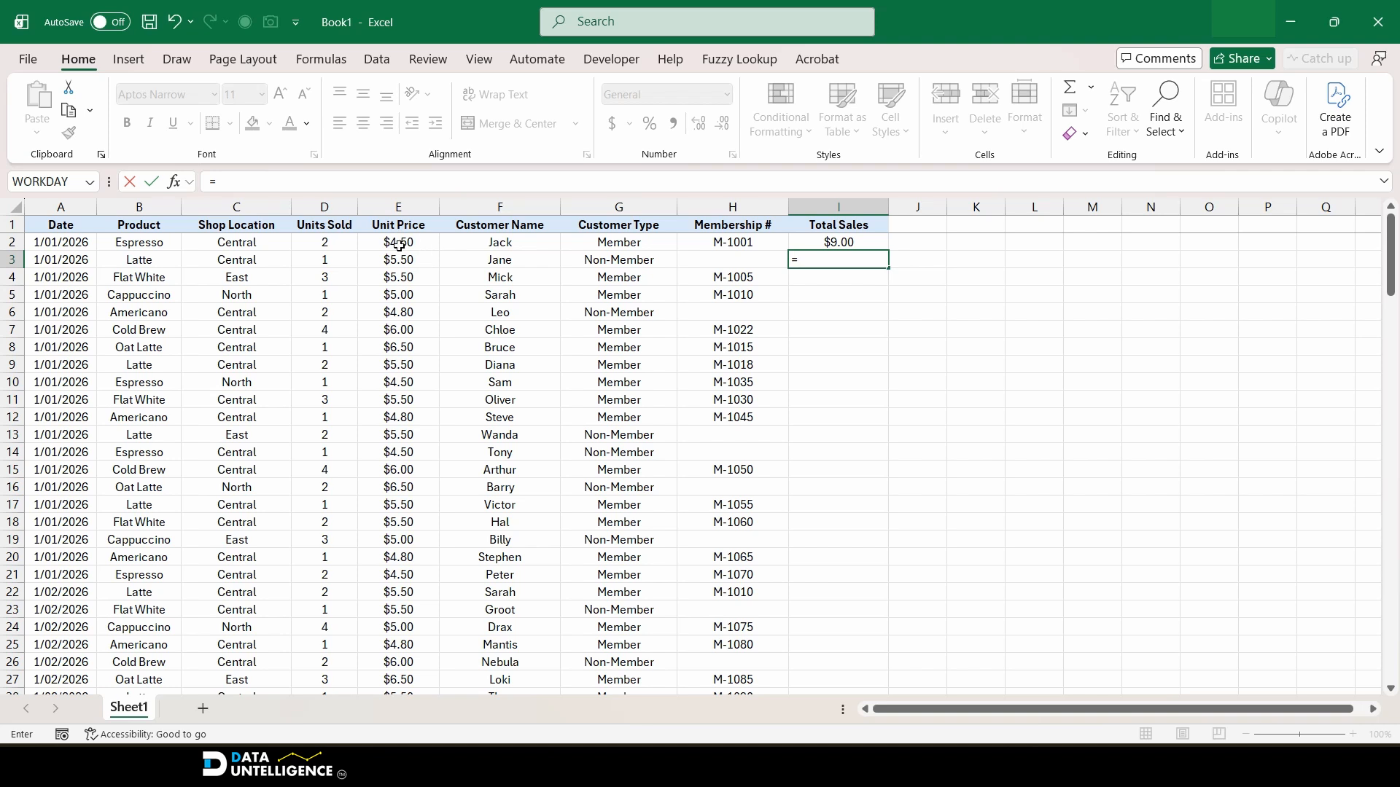
left_click(331, 262)
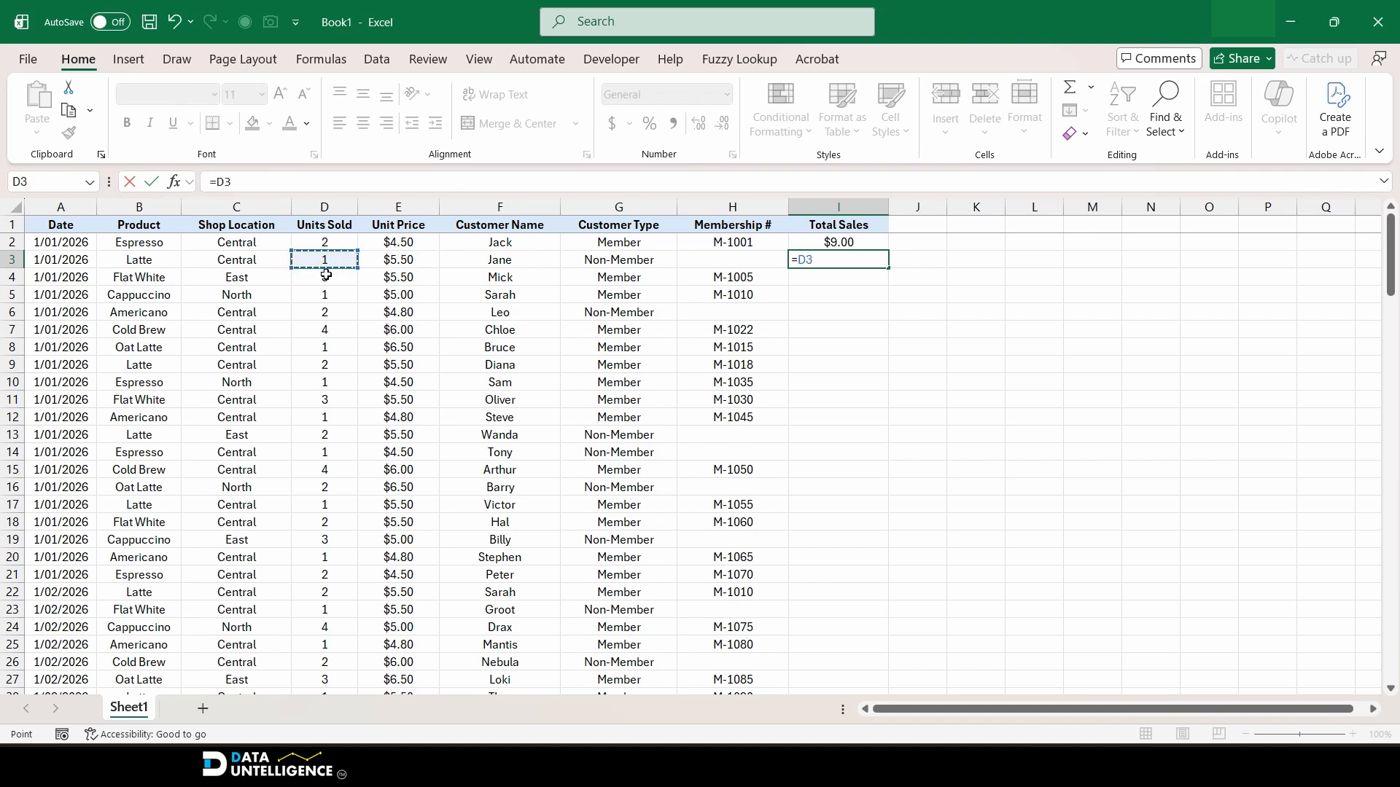
type("*")
left_click(405, 259)
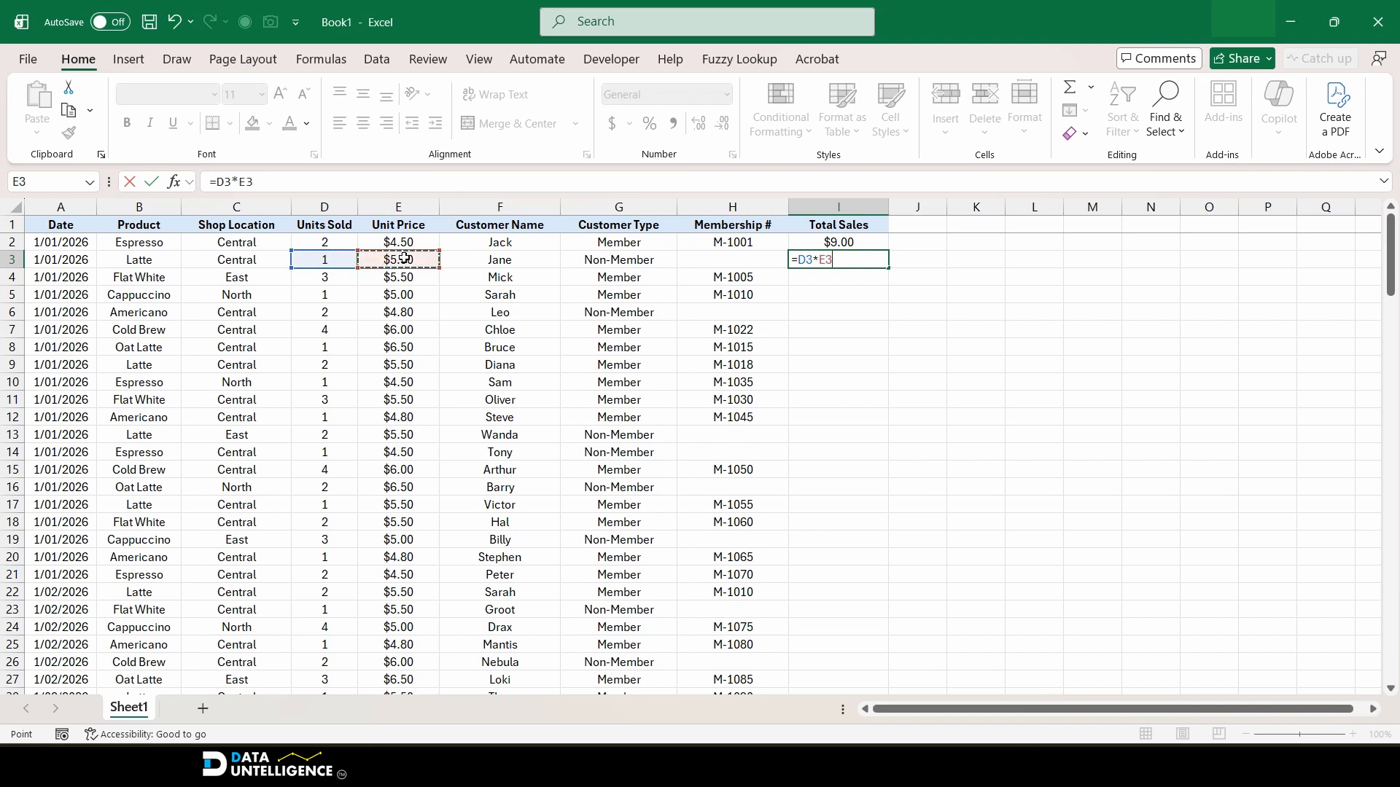
key("Return")
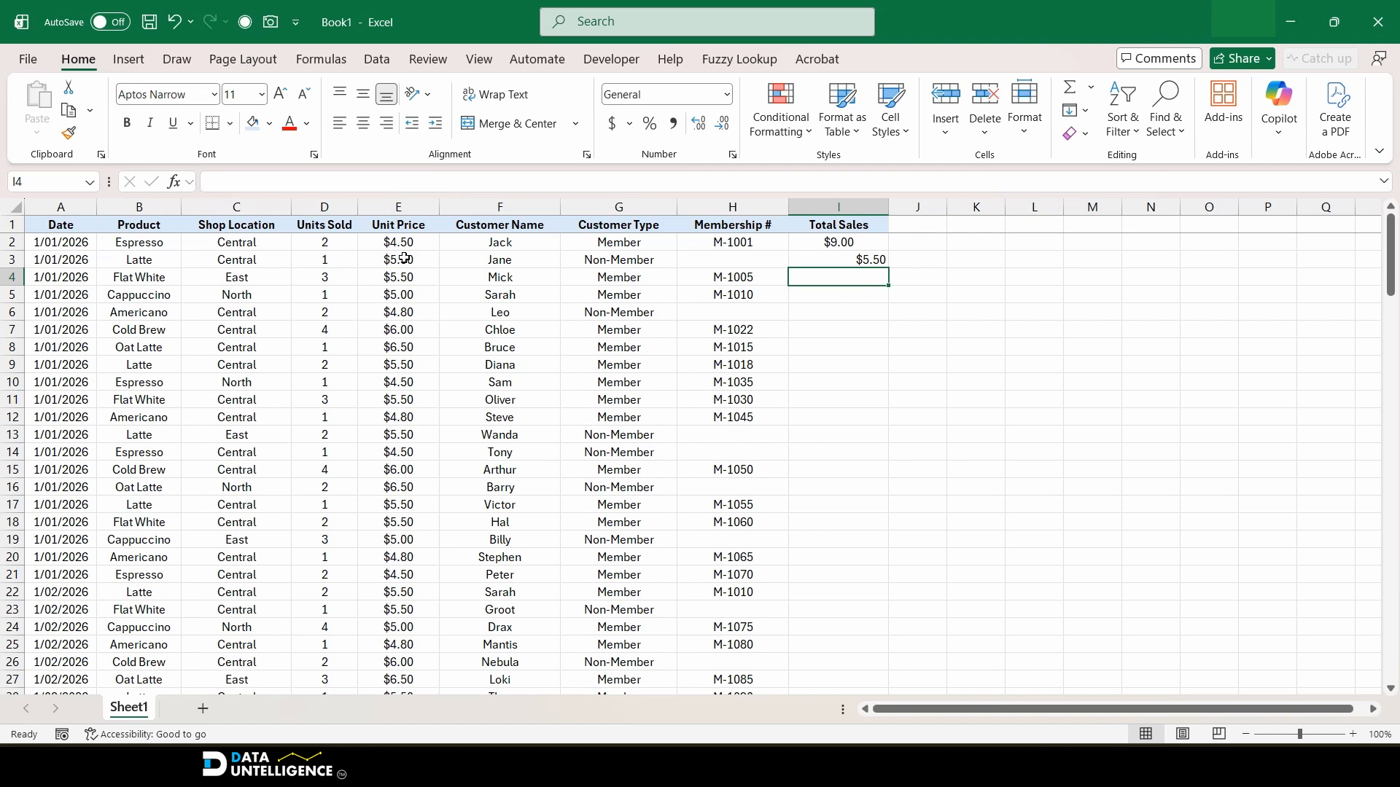
Step: Center-align the entire Total Sales column I
left_click(846, 202)
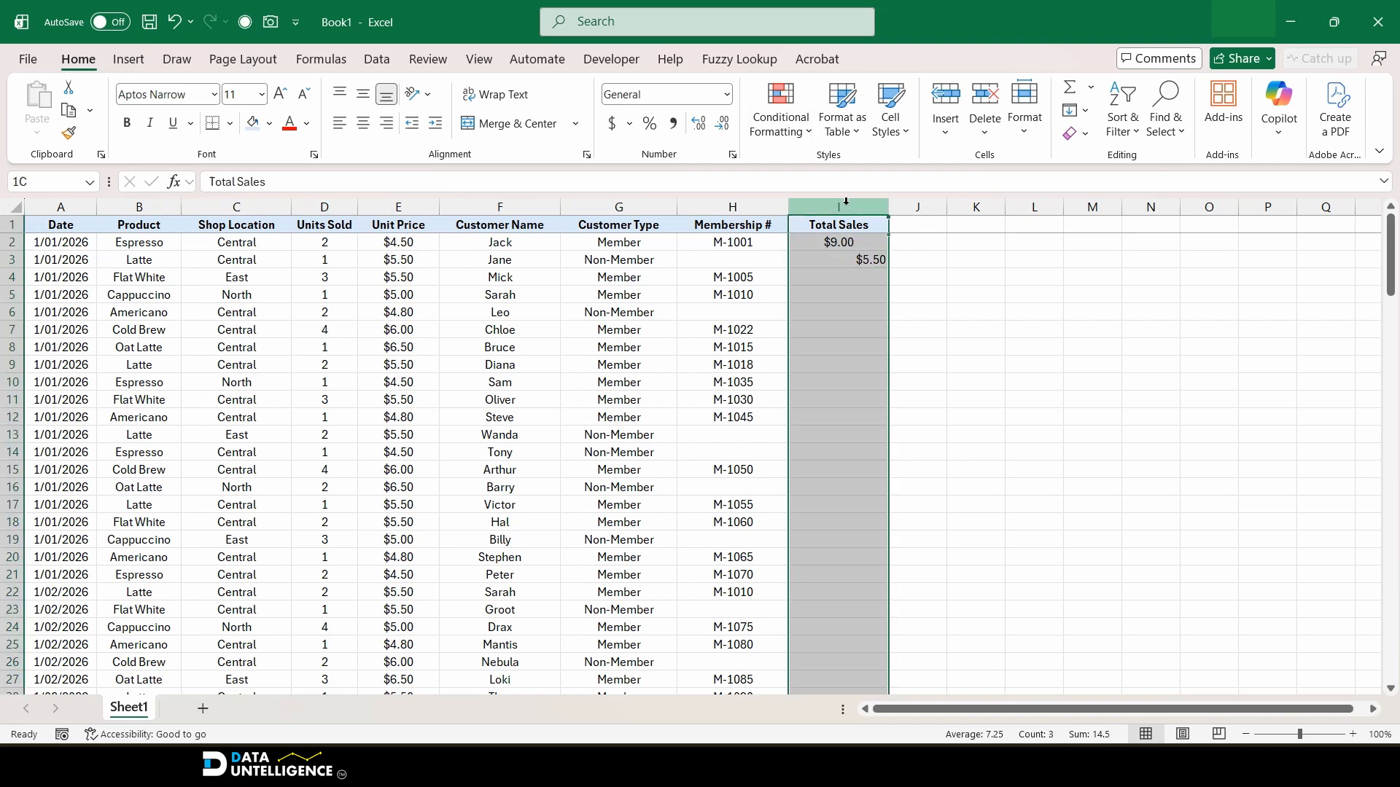
left_click(364, 124)
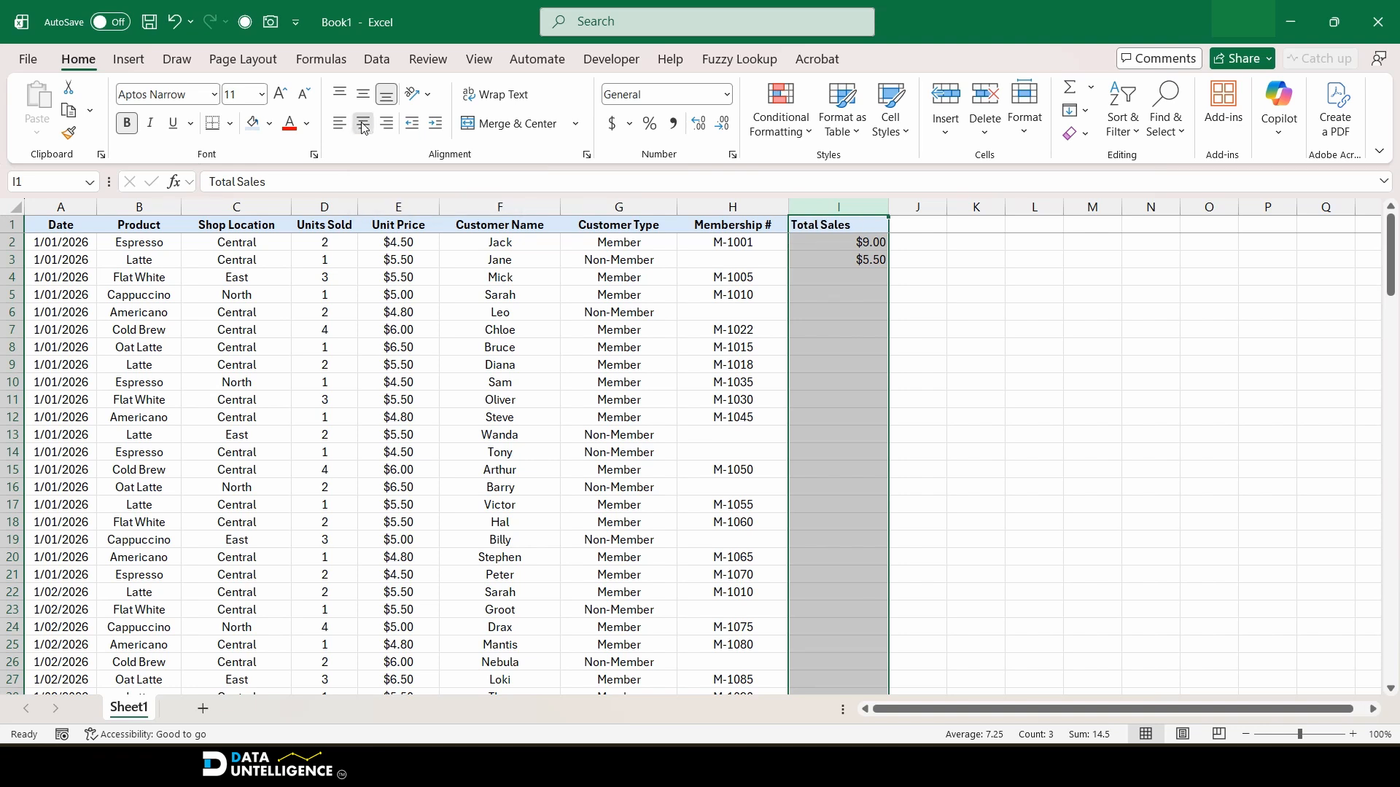
left_click(363, 124)
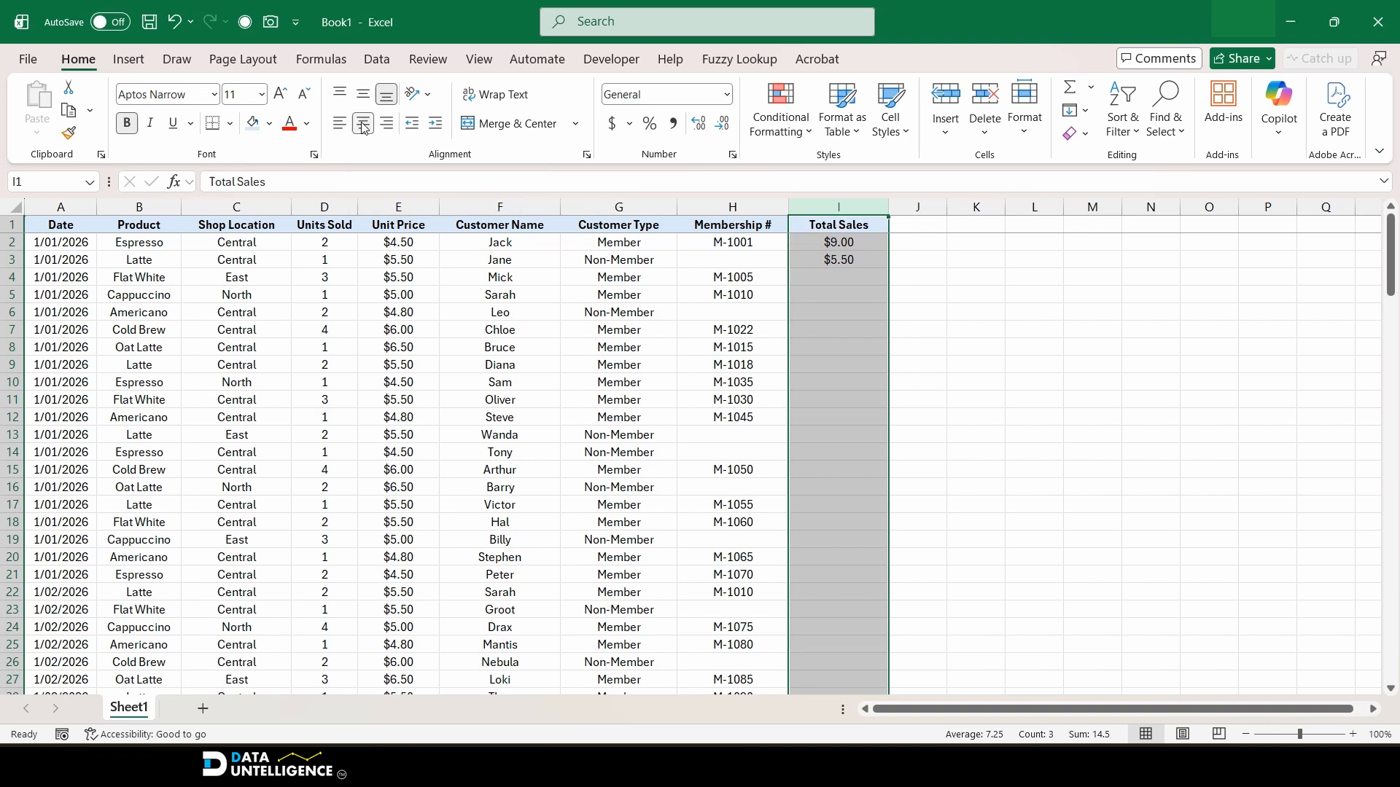
Step: Copy the total sales formula from I3 down through I7 and check the row references in the formulas of I3, I4 and I5
left_click(796, 277)
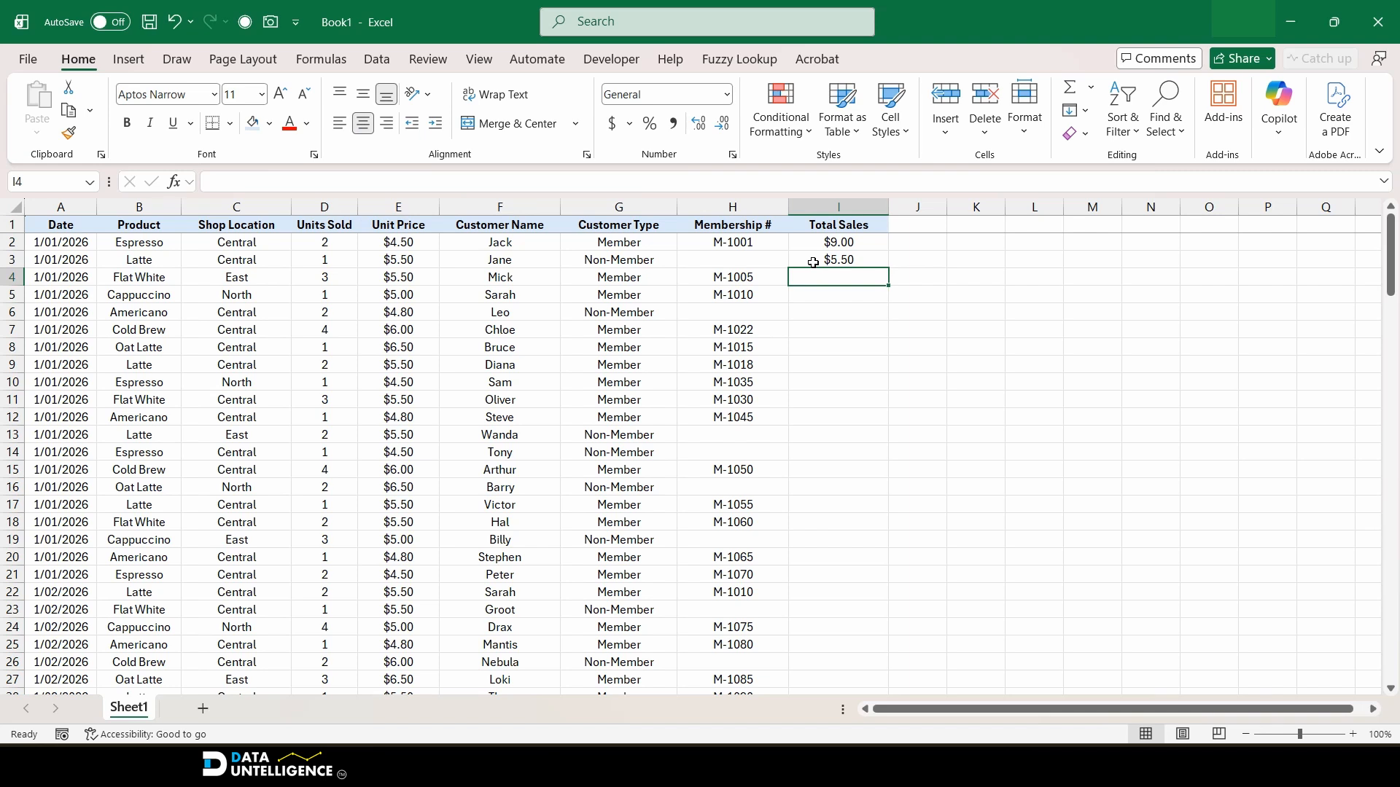
scroll(434, 416, "down", 3)
scroll(428, 423, "up", 3)
left_click(873, 260)
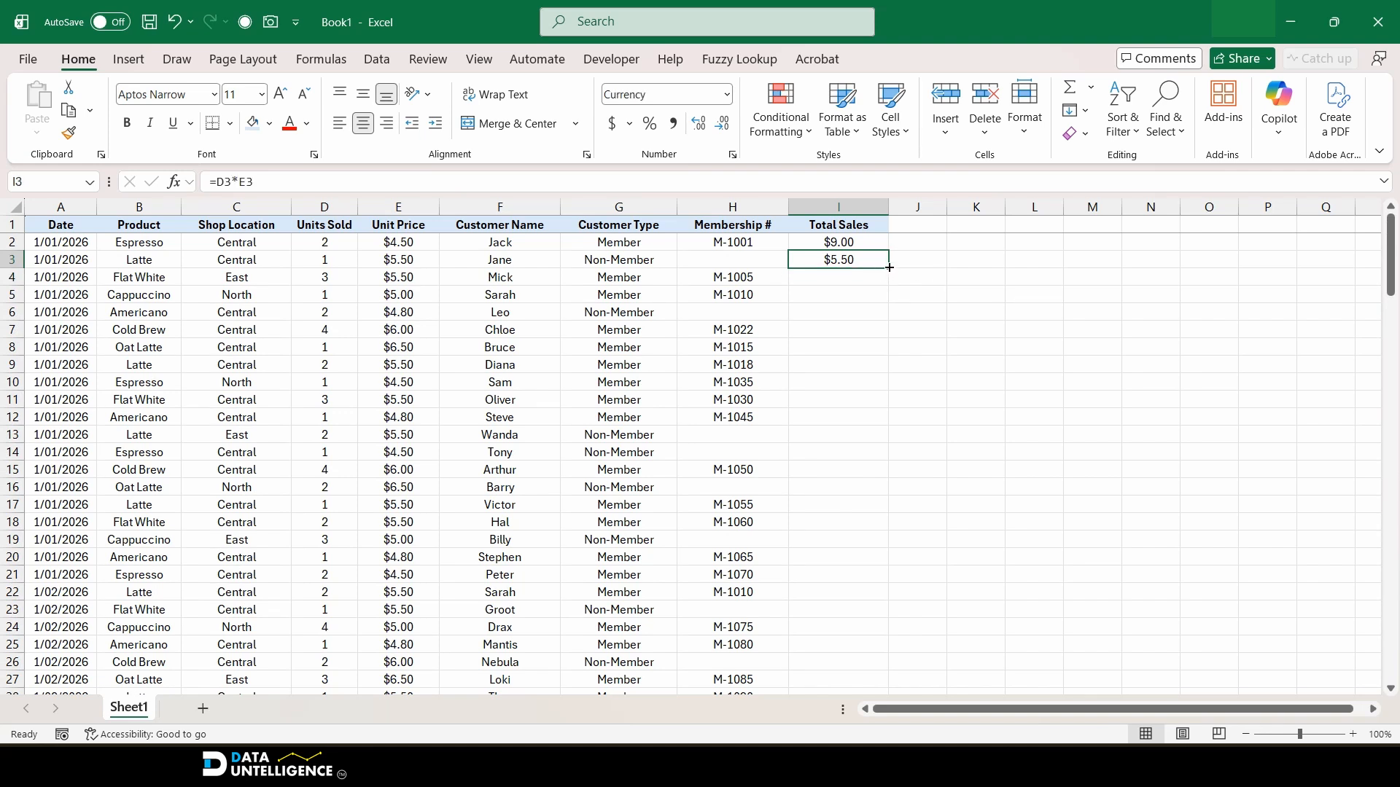
left_click_drag(890, 268, 890, 342)
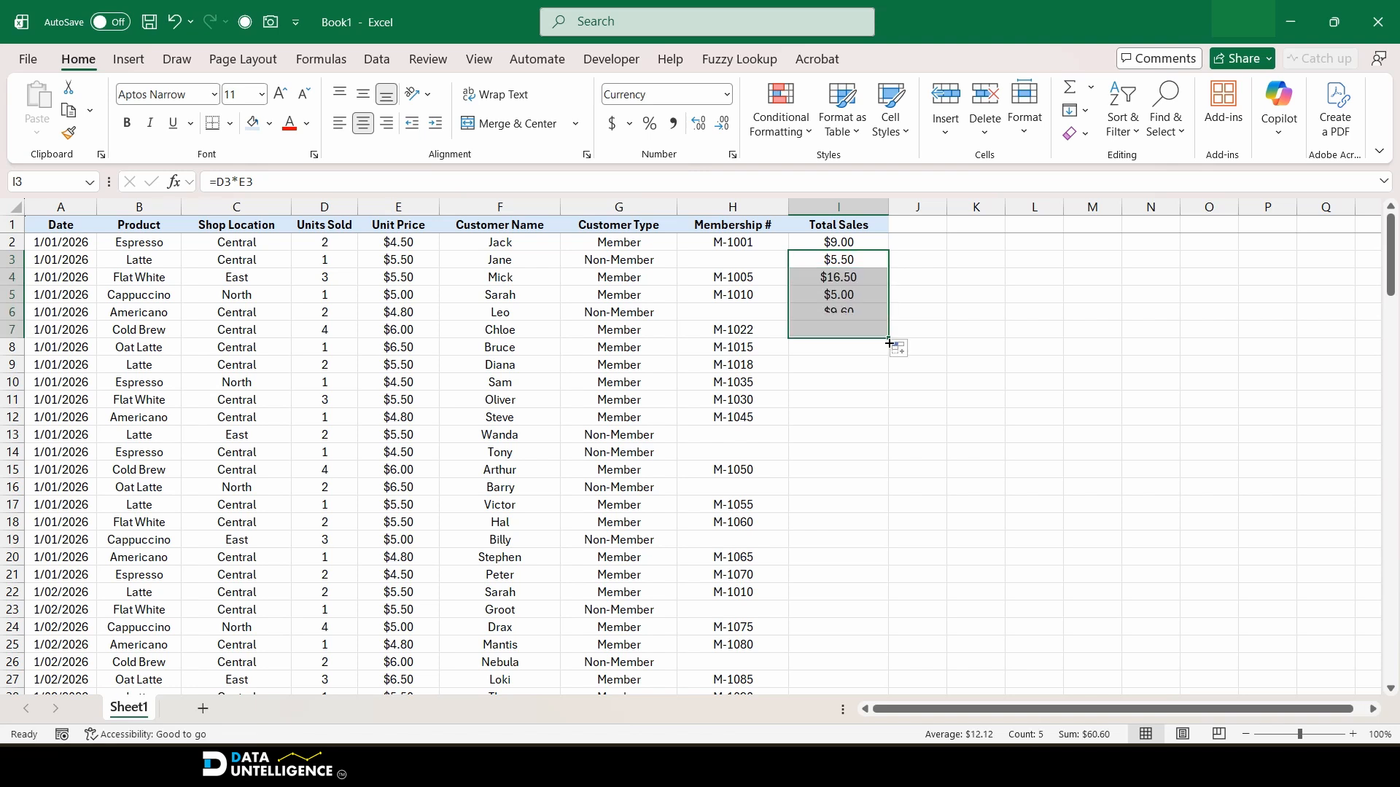
left_click(852, 261)
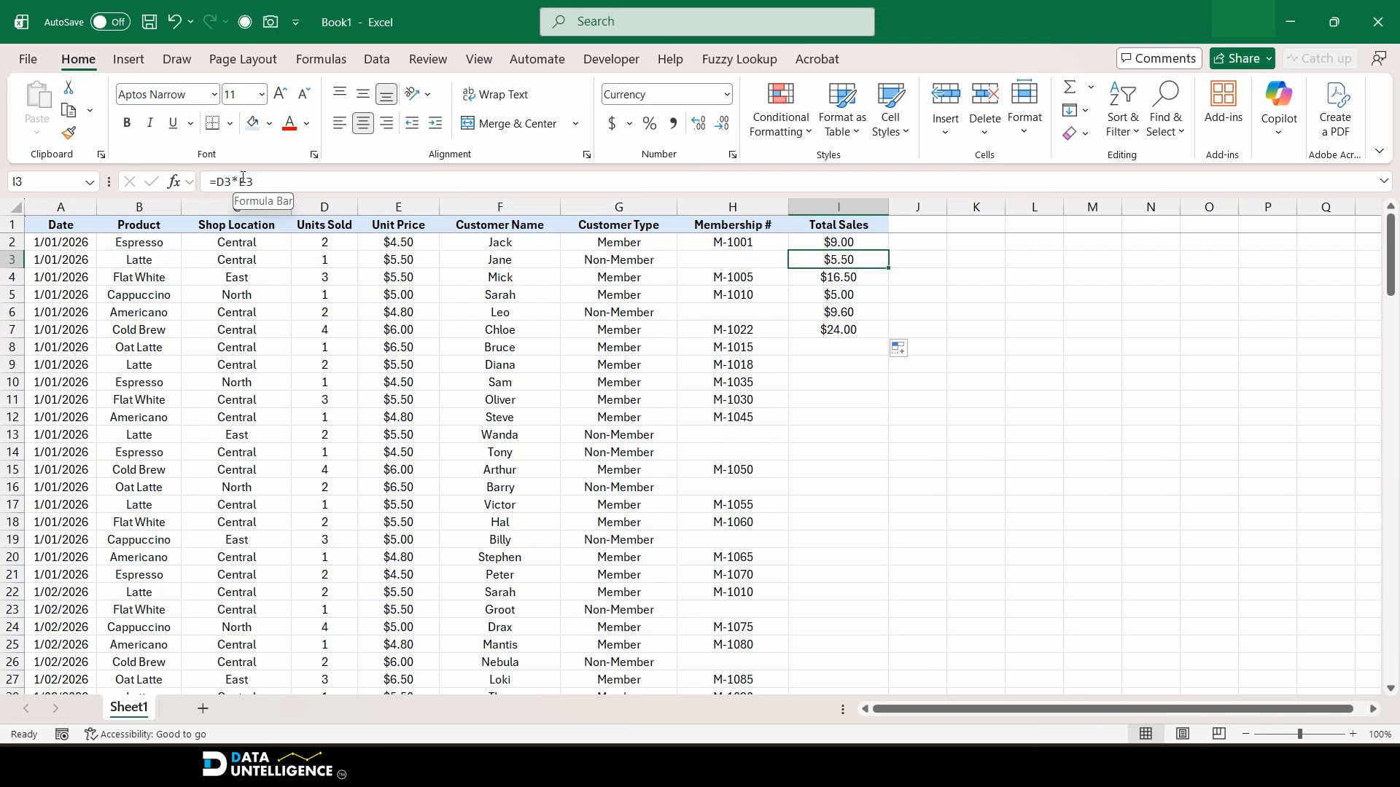
left_click(870, 278)
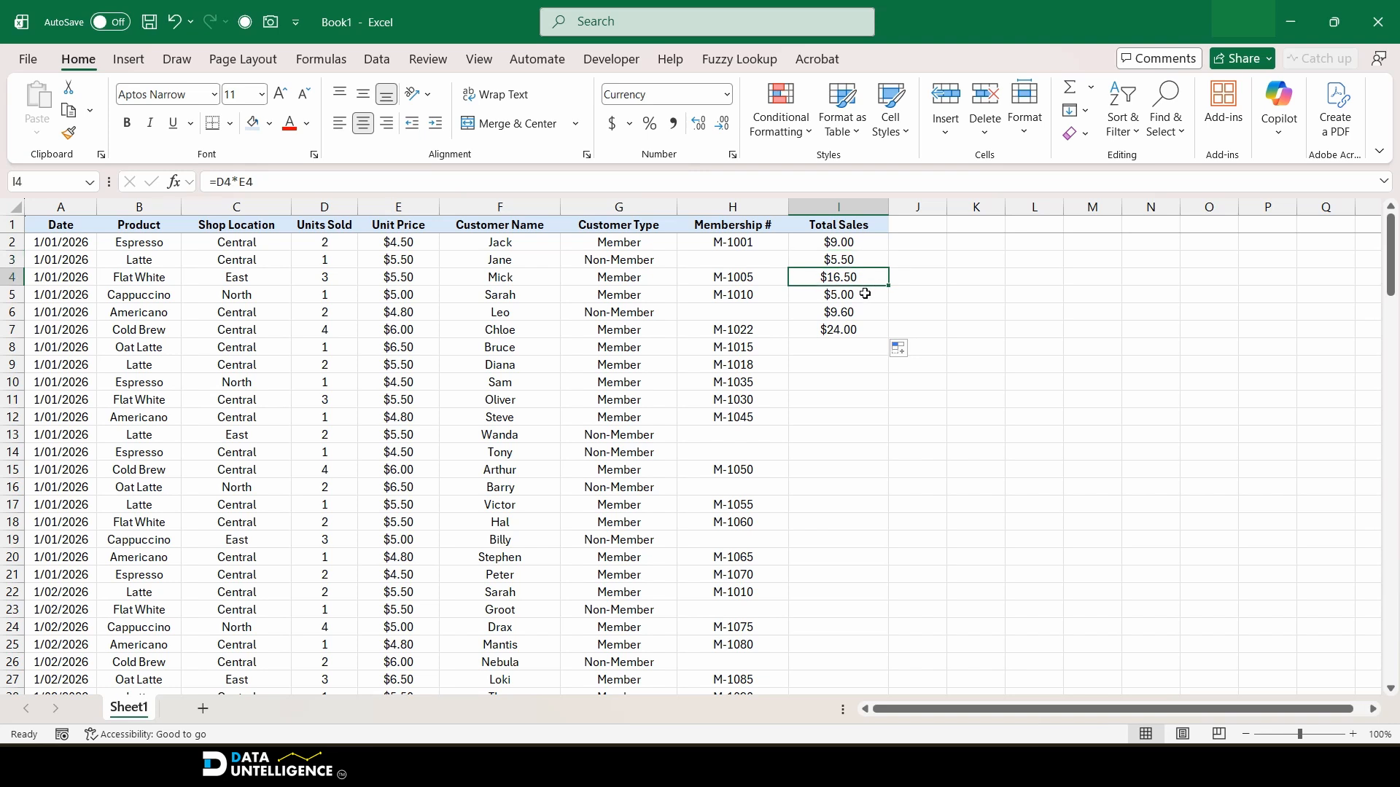
left_click(865, 293)
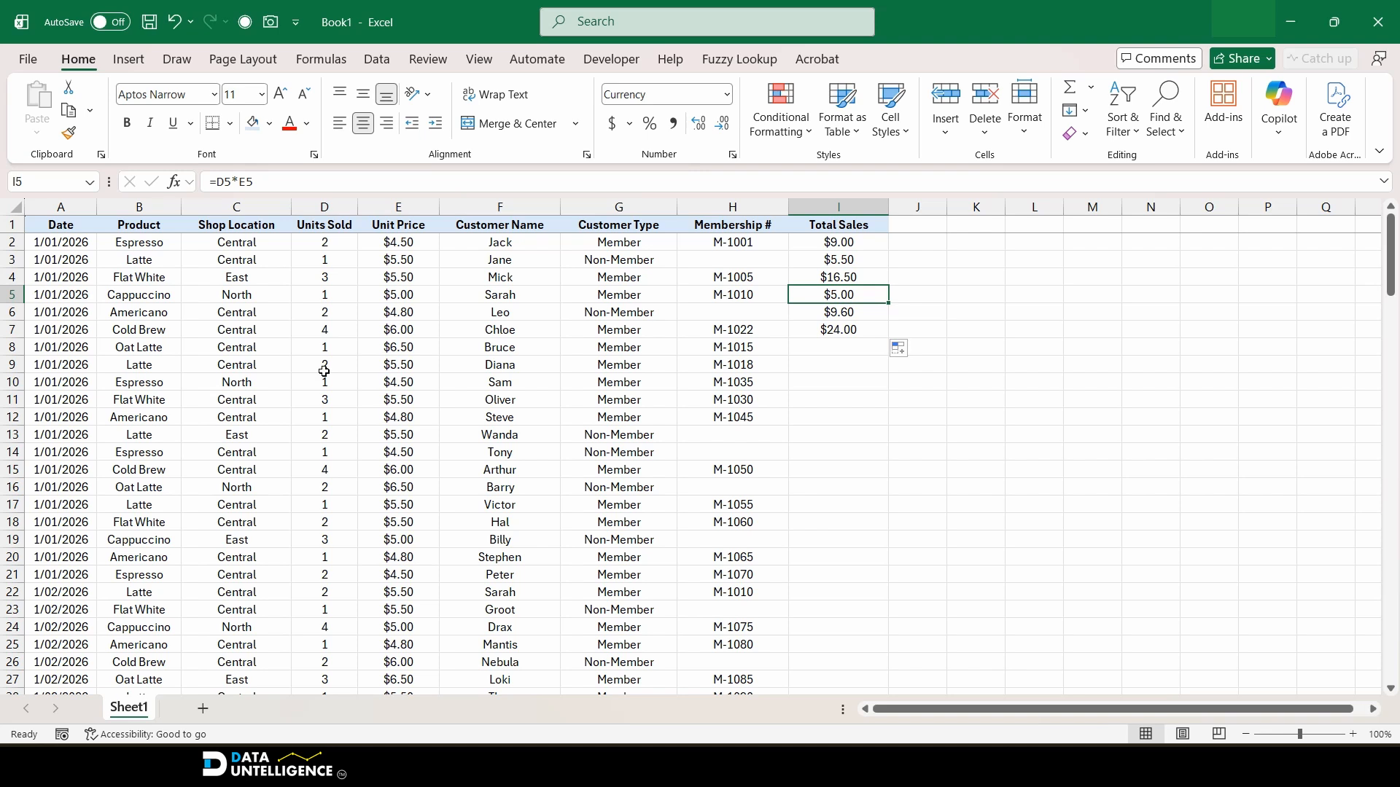
Step: Fill the Total Sales formula from I7 down to the last data row, 145, and slightly narrow column I
left_click(841, 331)
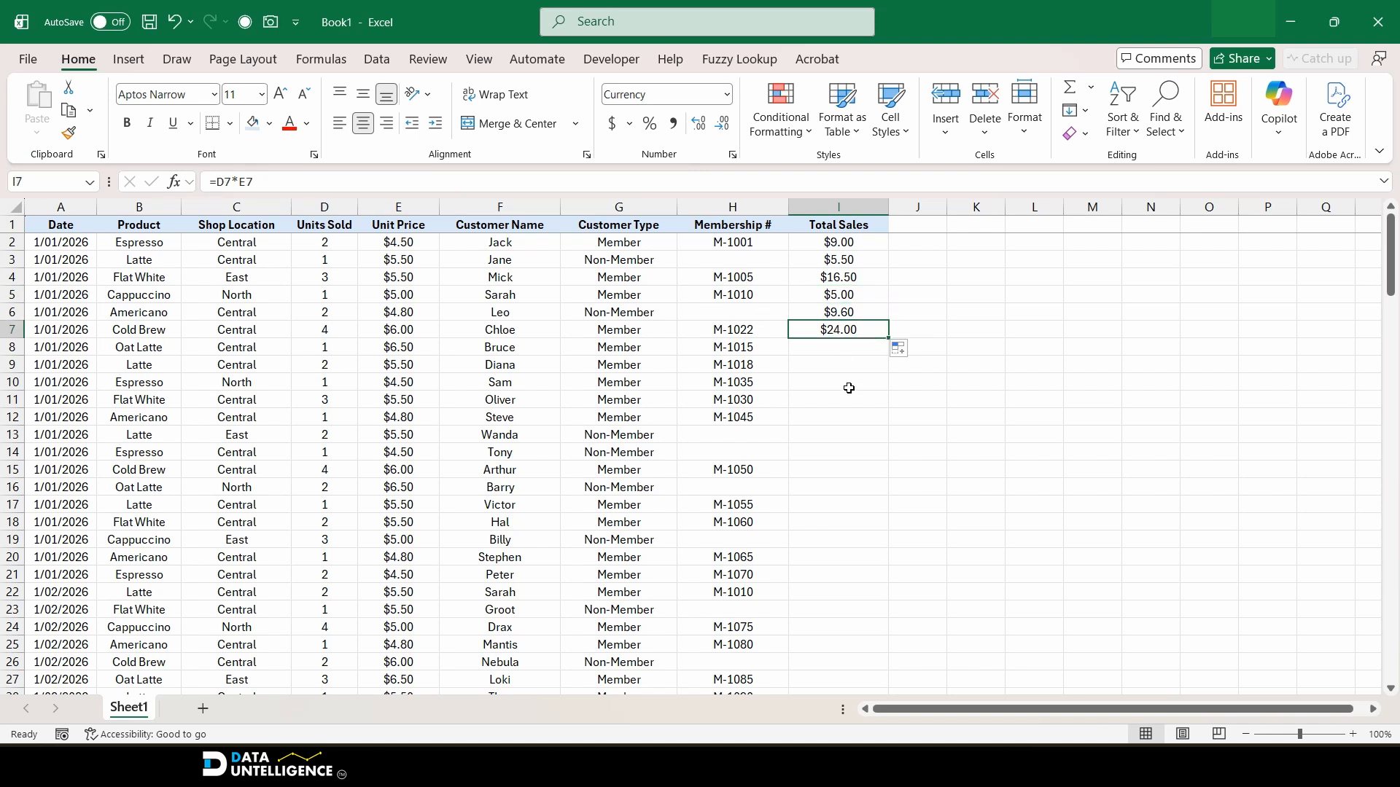
double_click(888, 337)
scroll(861, 401, "down", 20)
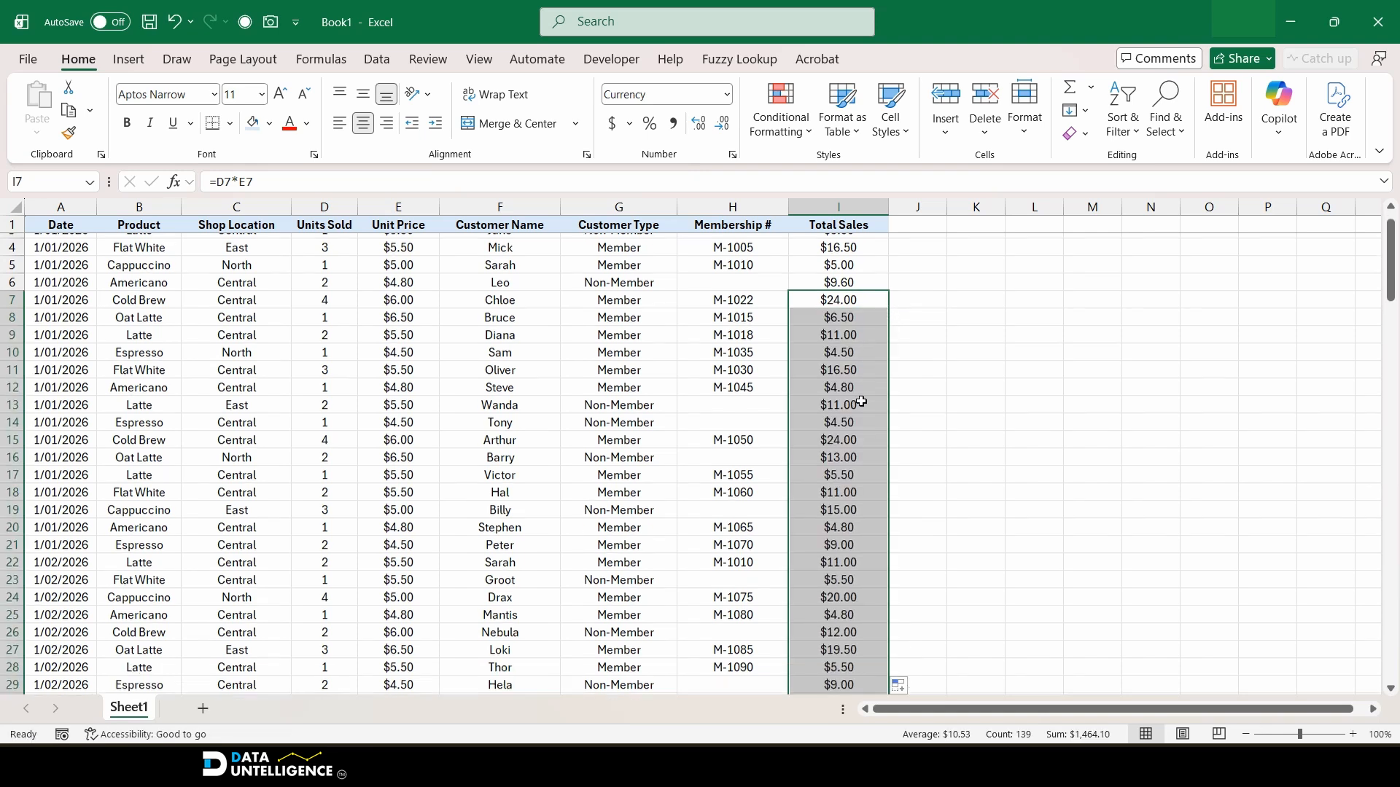
scroll(862, 401, "down", 20)
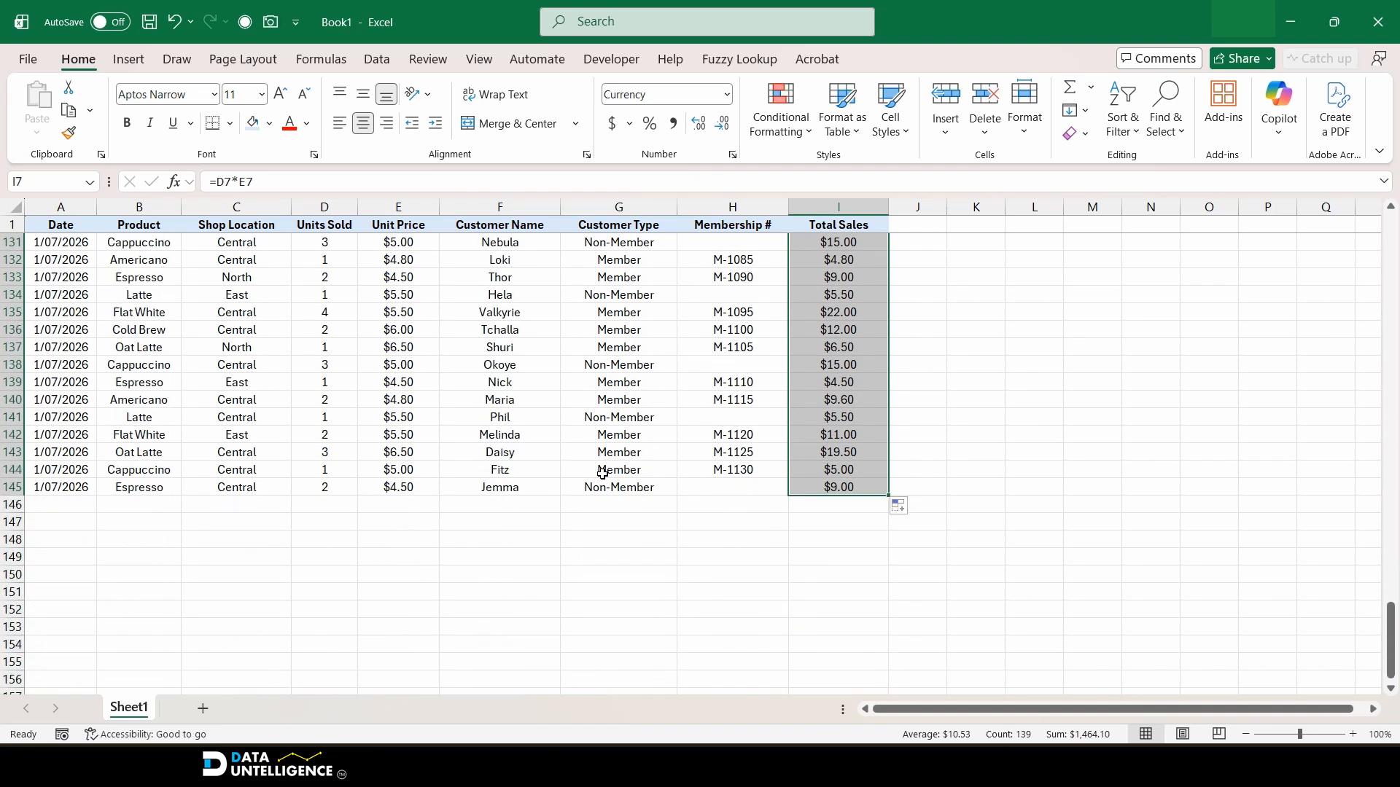
scroll(860, 494, "up", 7)
scroll(860, 494, "up", 20)
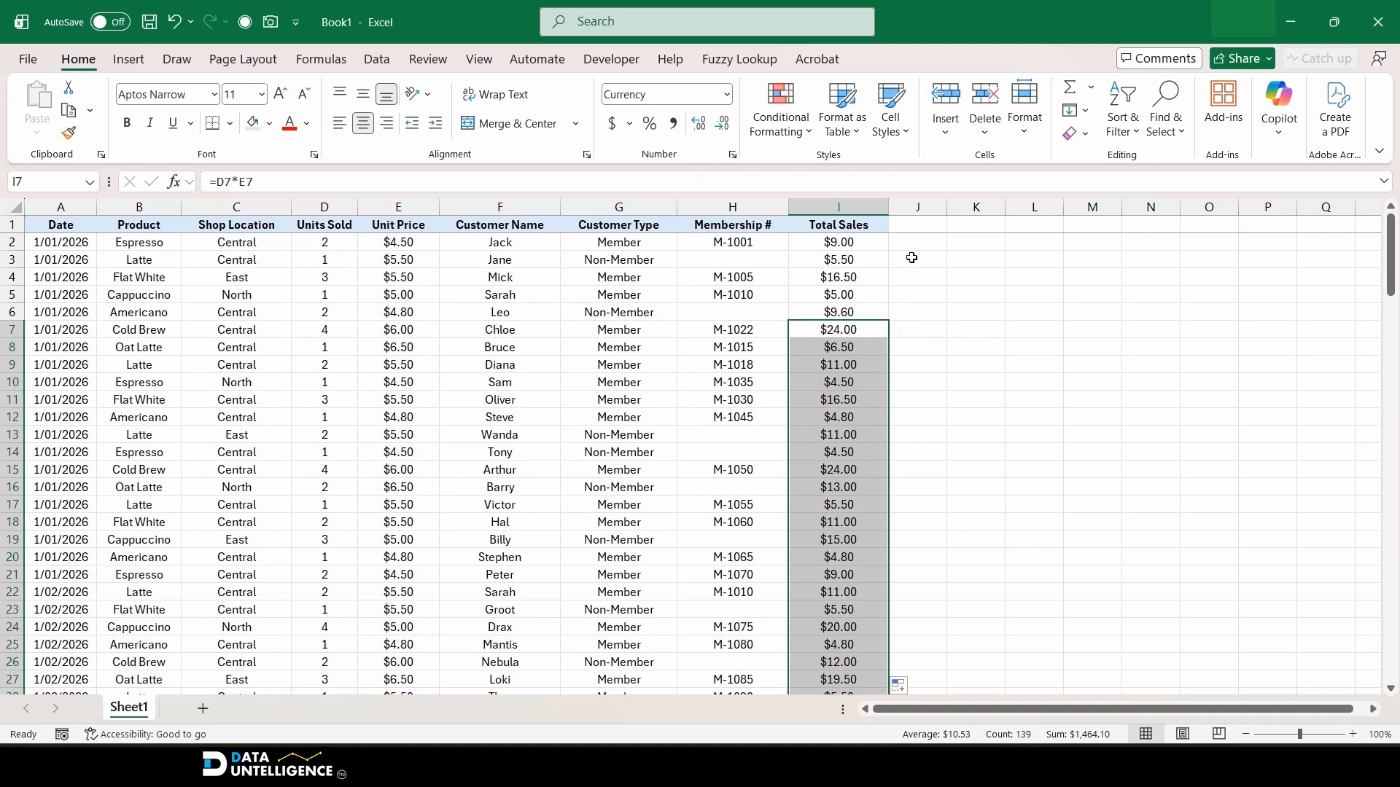
left_click_drag(889, 210, 877, 212)
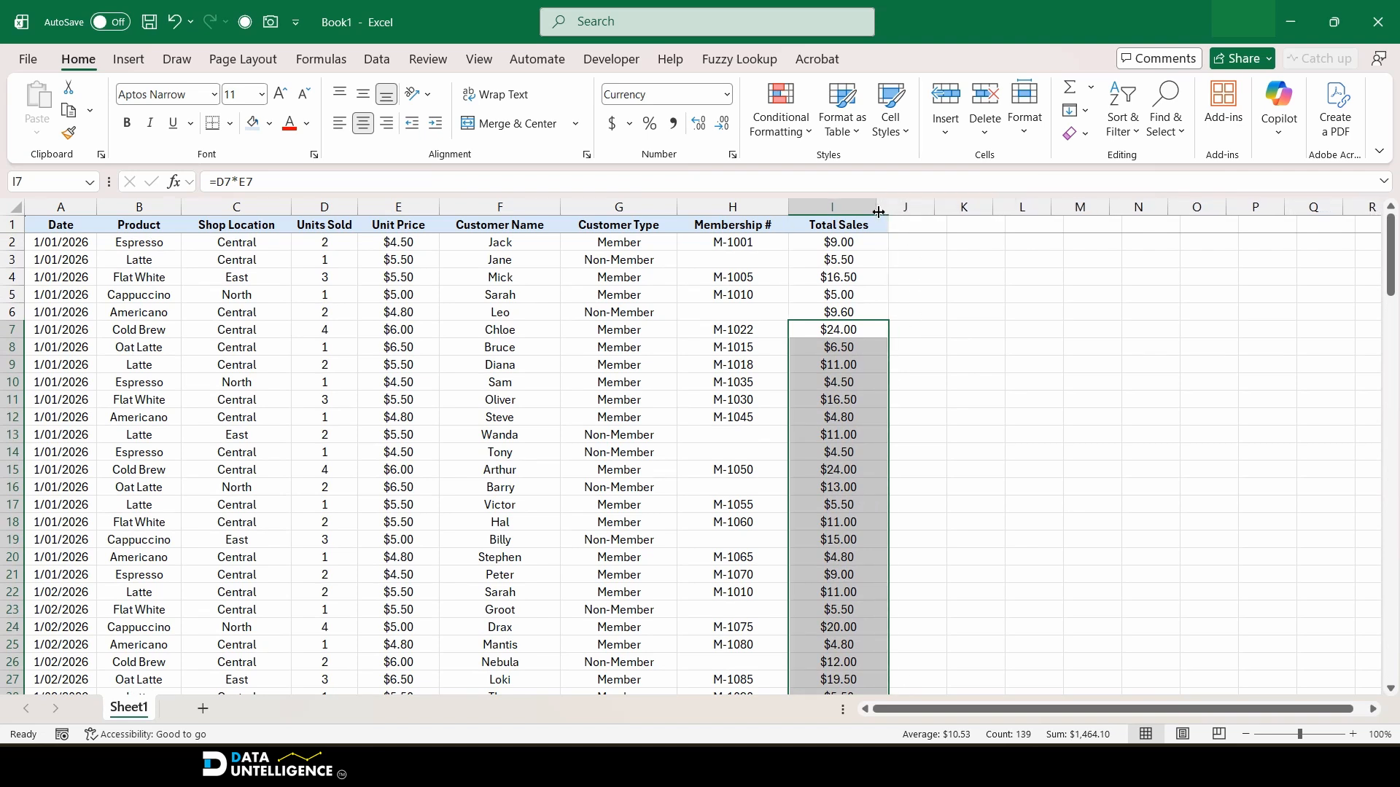
left_click(920, 350)
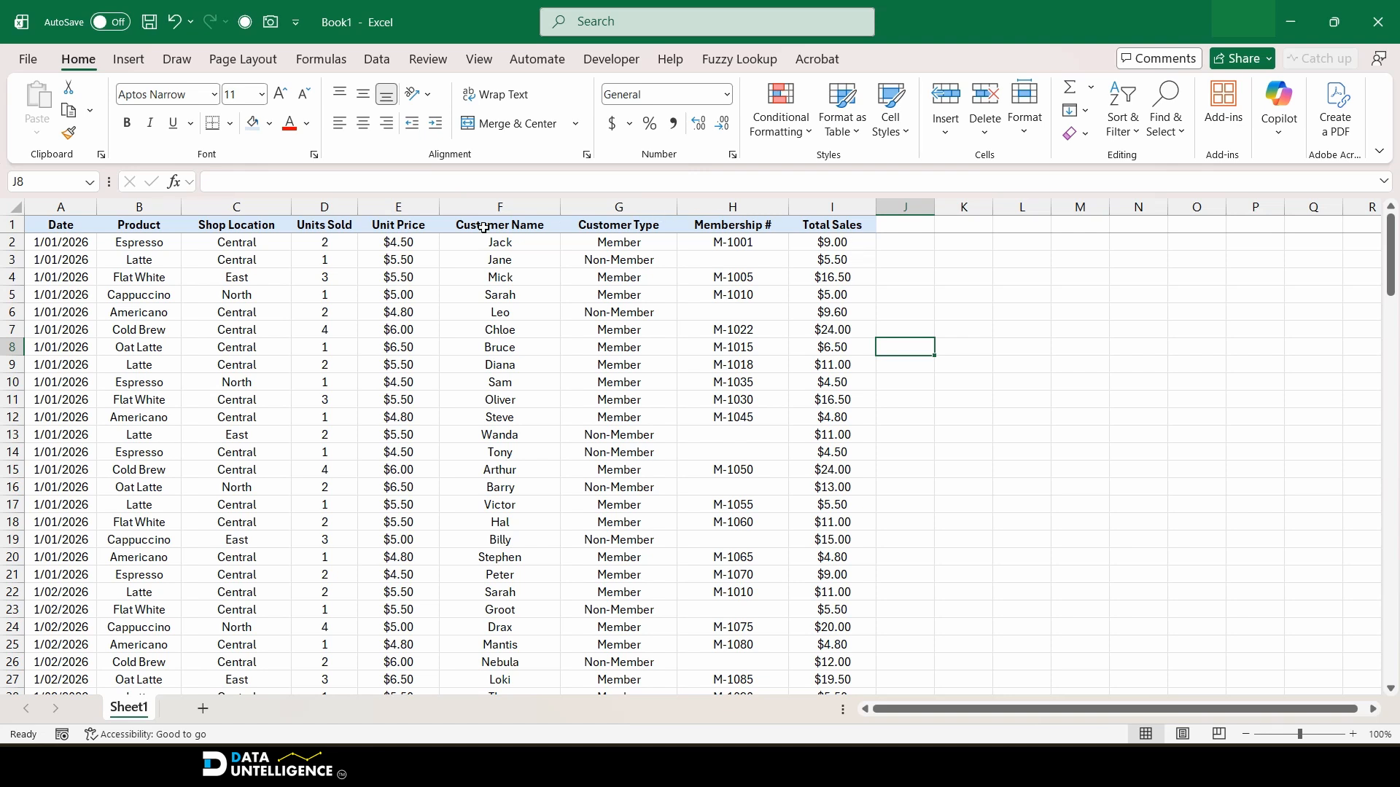
Step: Change the units sold for the first Espresso sale in cell D2 to 3
left_click(328, 244)
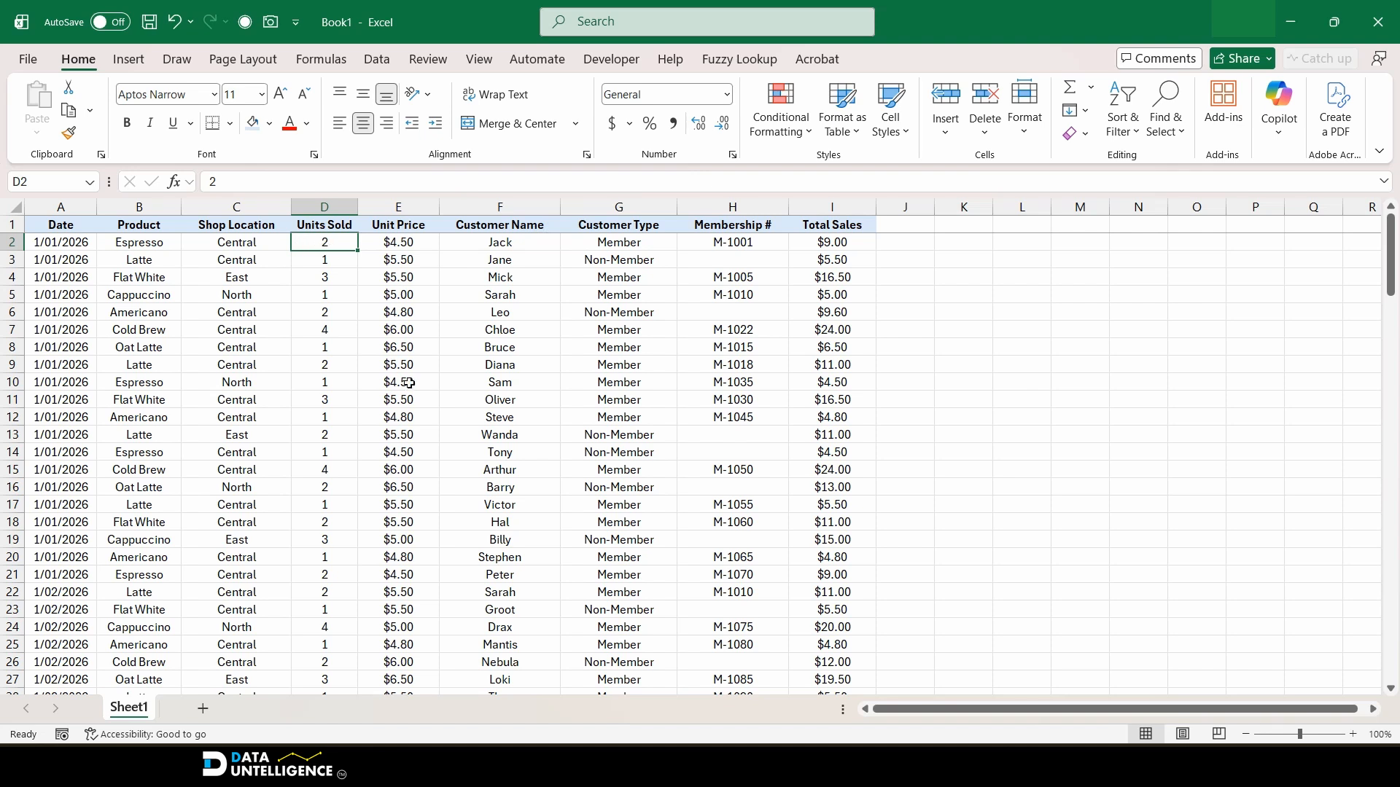
type("3")
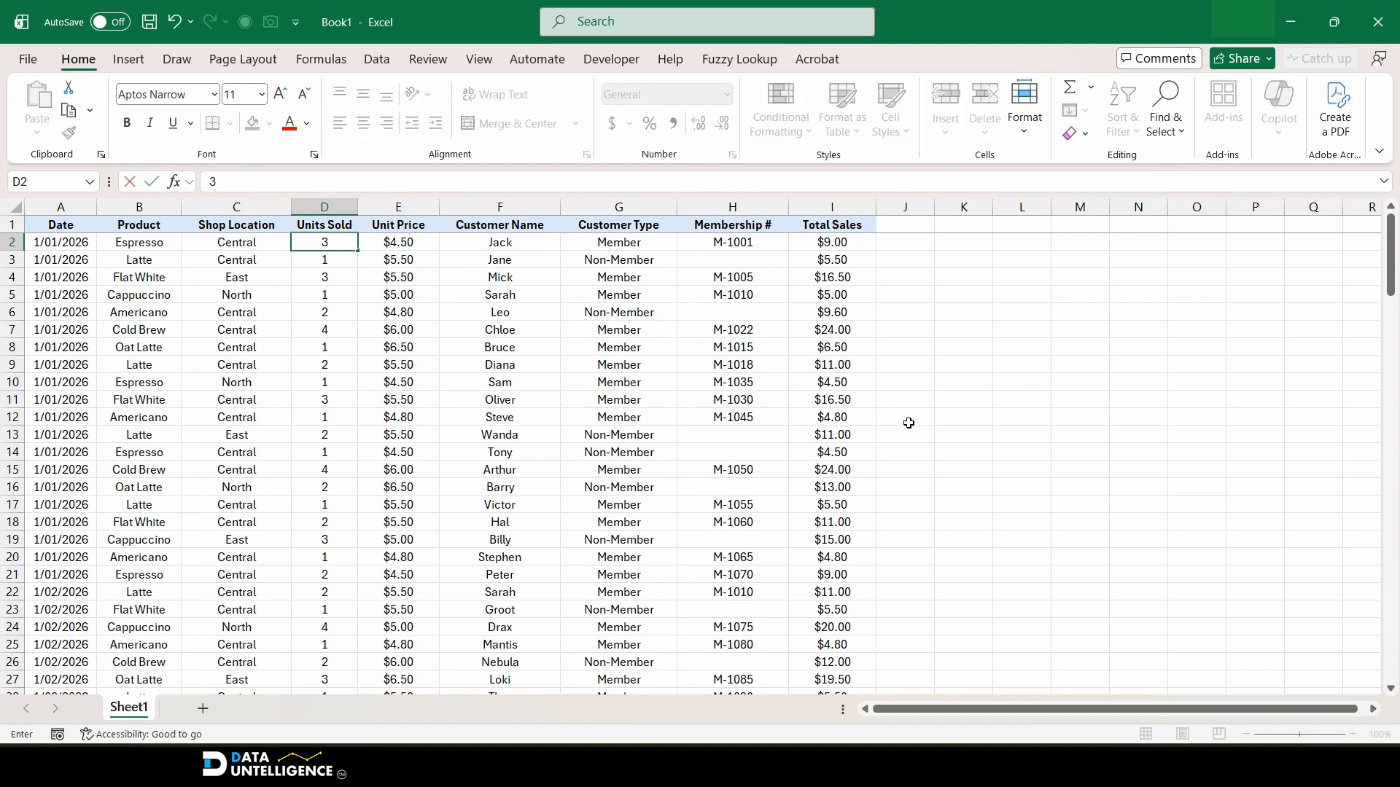
key("Return")
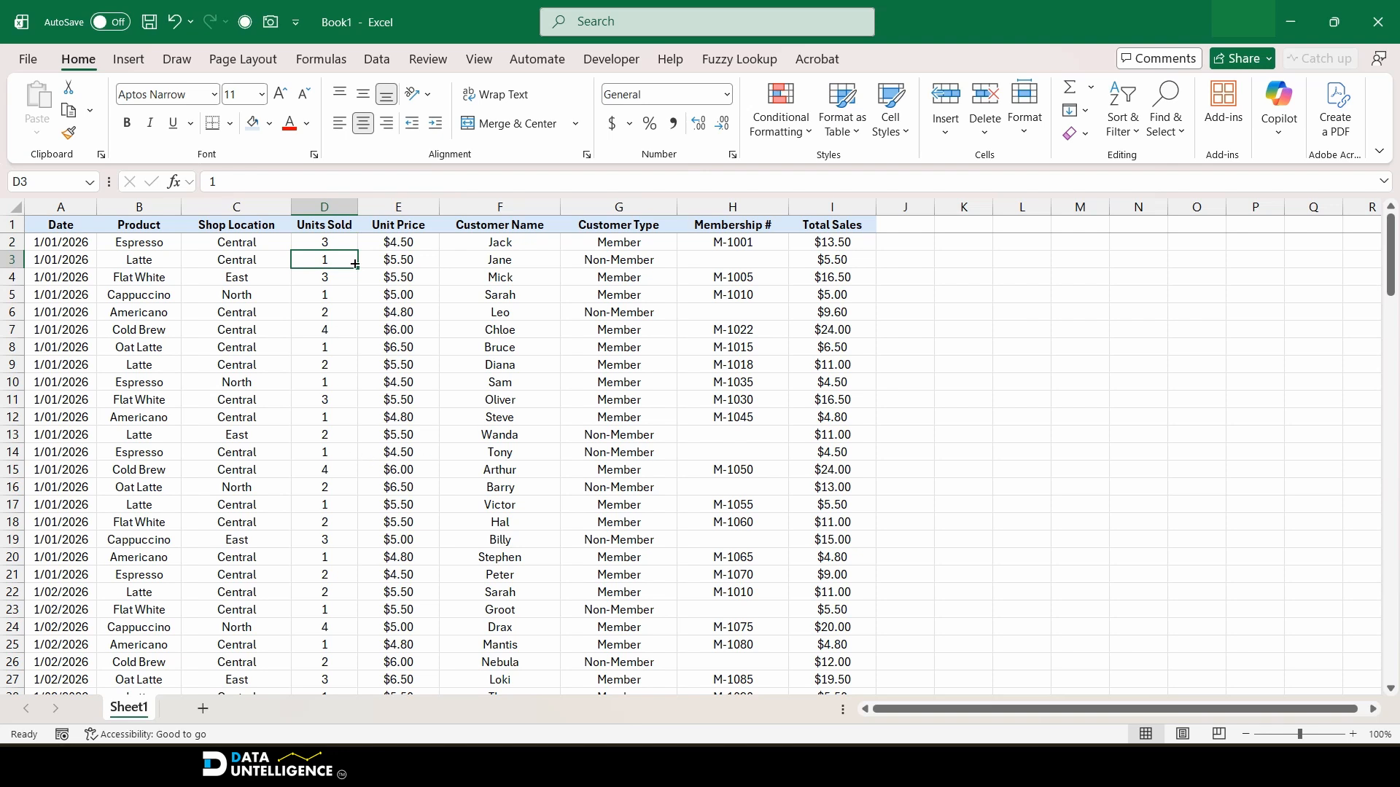
Step: Set the units sold for the first Espresso sale in cell D2 to 2
left_click(341, 244)
type("2")
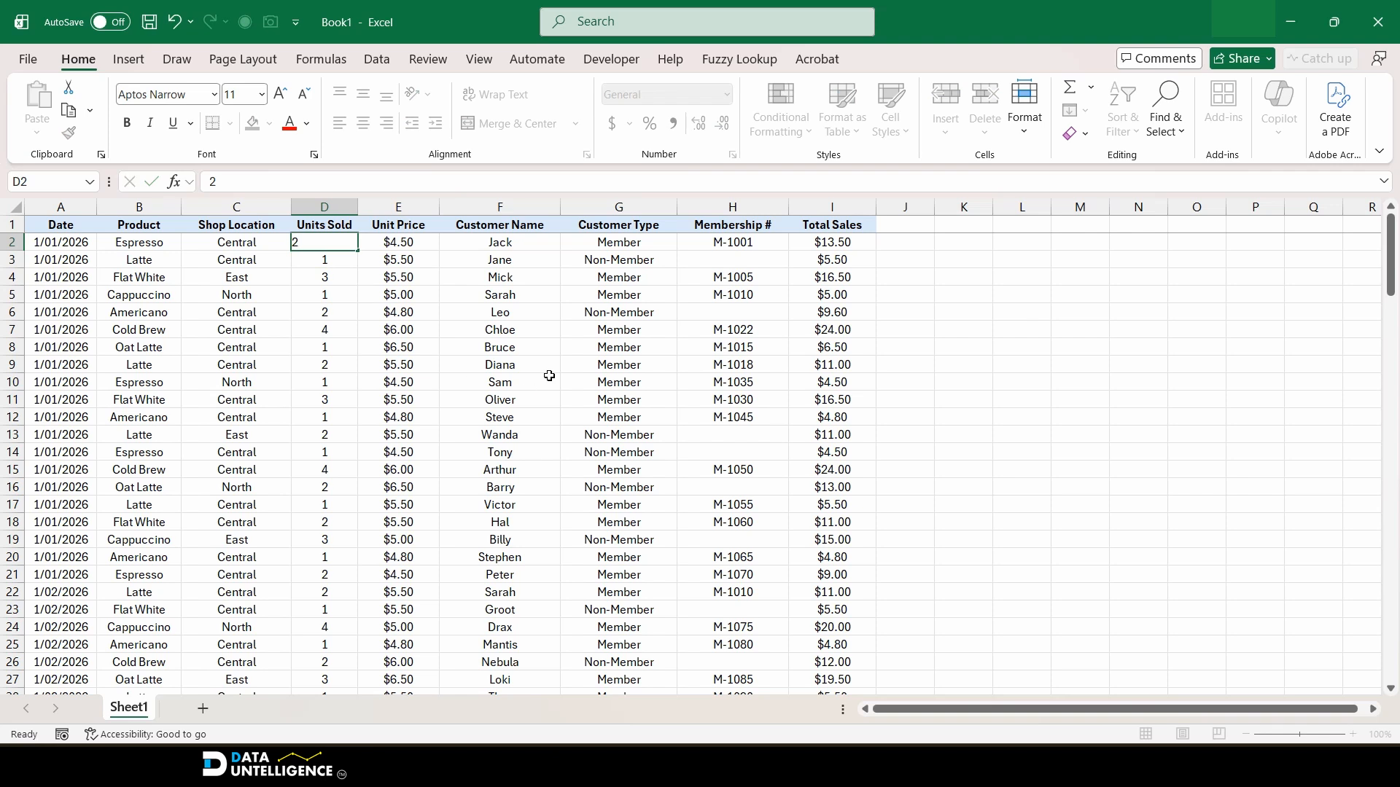
left_click(549, 377)
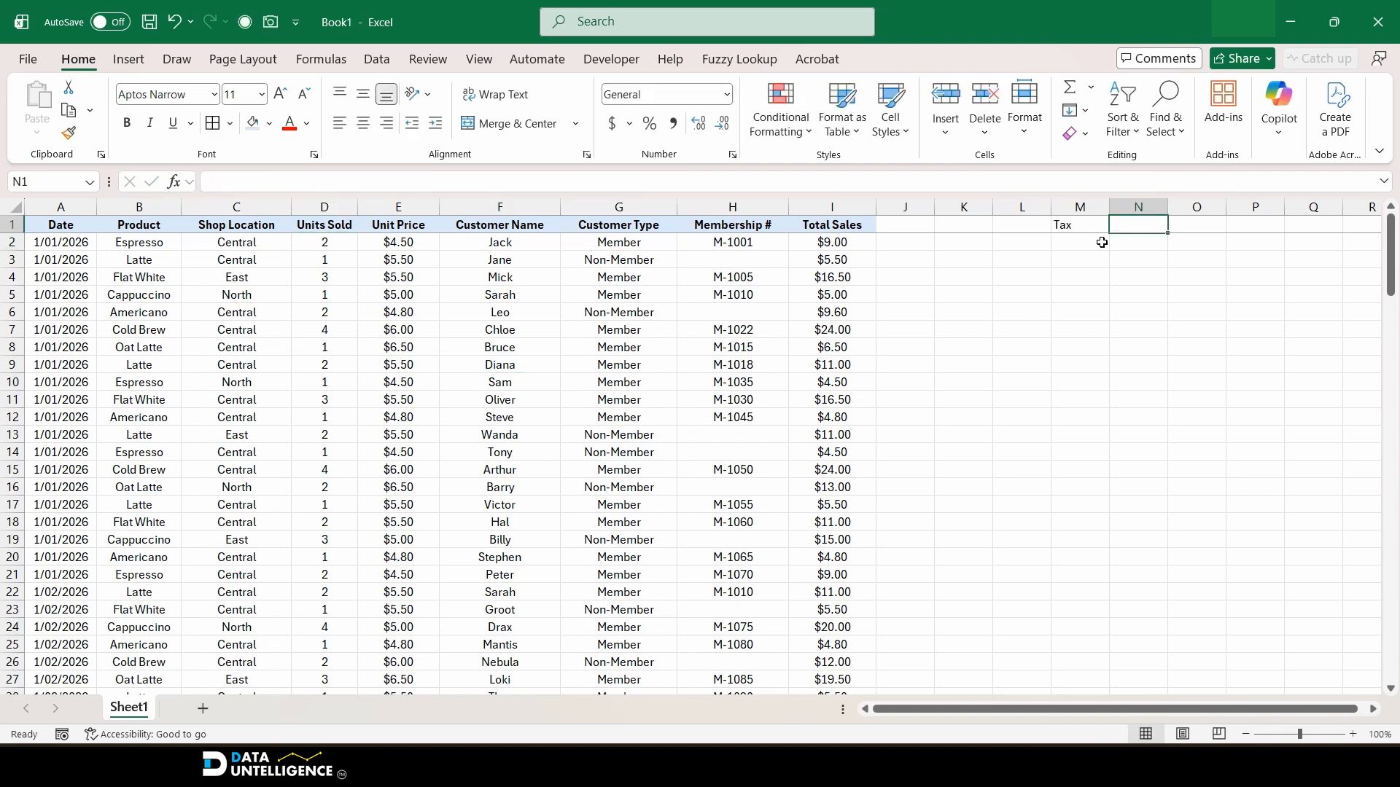
Step: Enter a tax rate of 0.1 in cell N1 beside the Tax label and format it as a percentage
type("0")
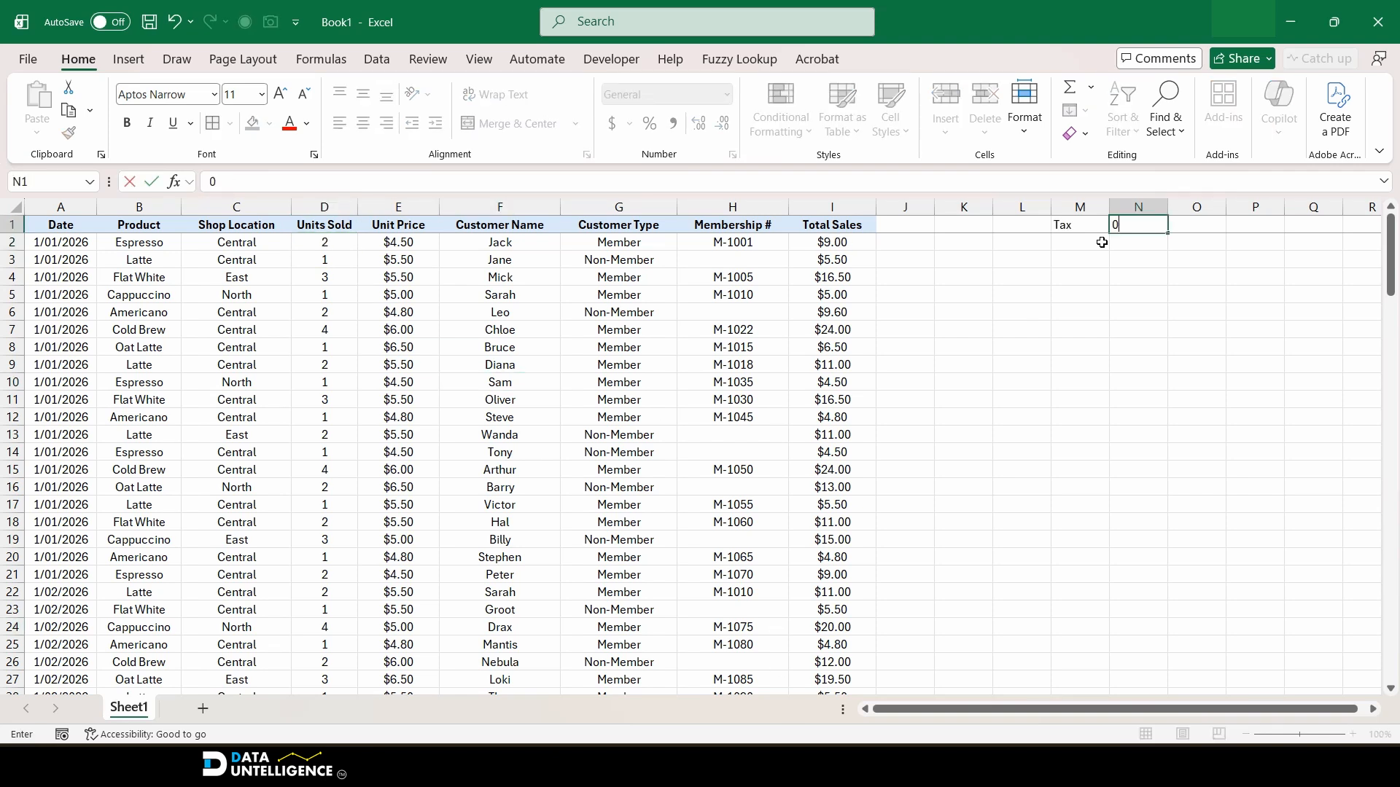
type(".1")
left_click(1102, 242)
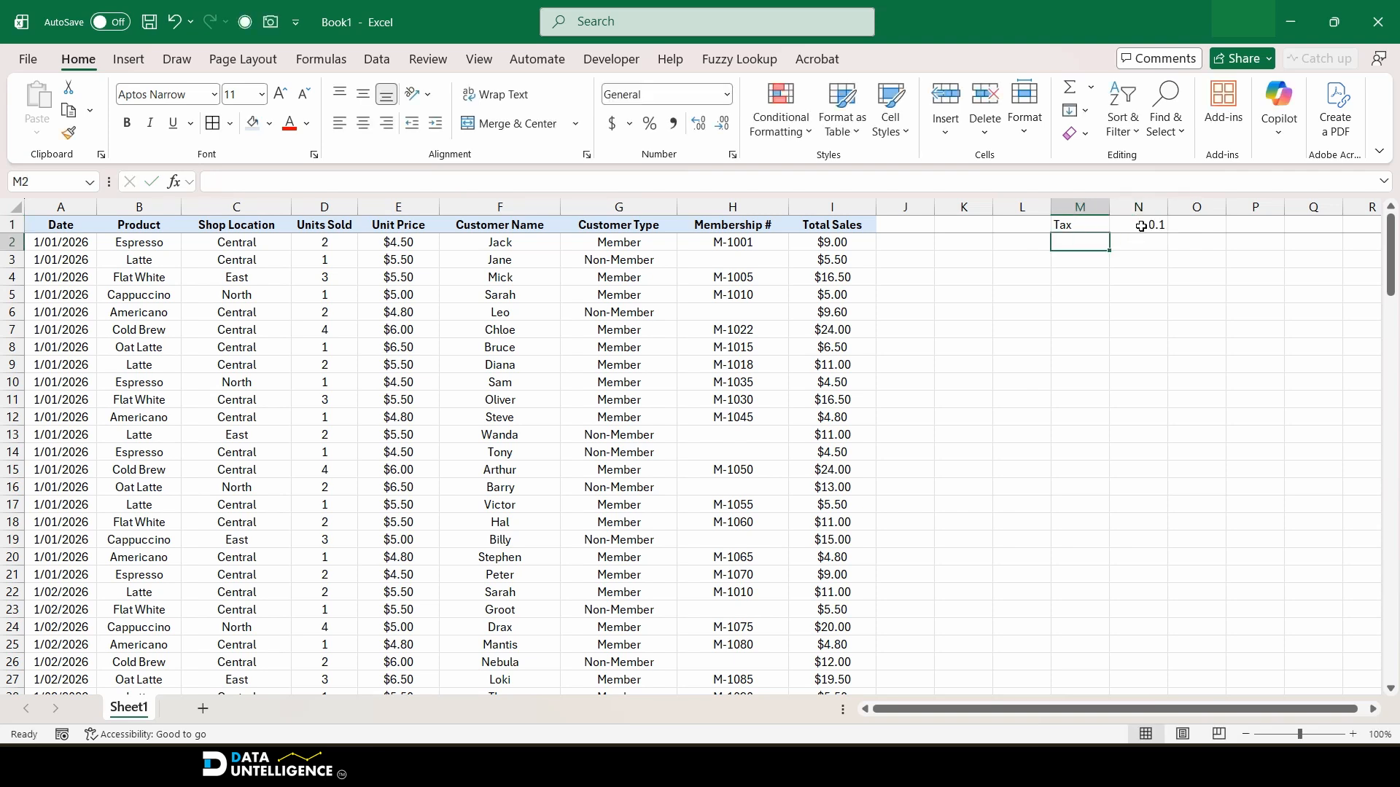
left_click(1142, 226)
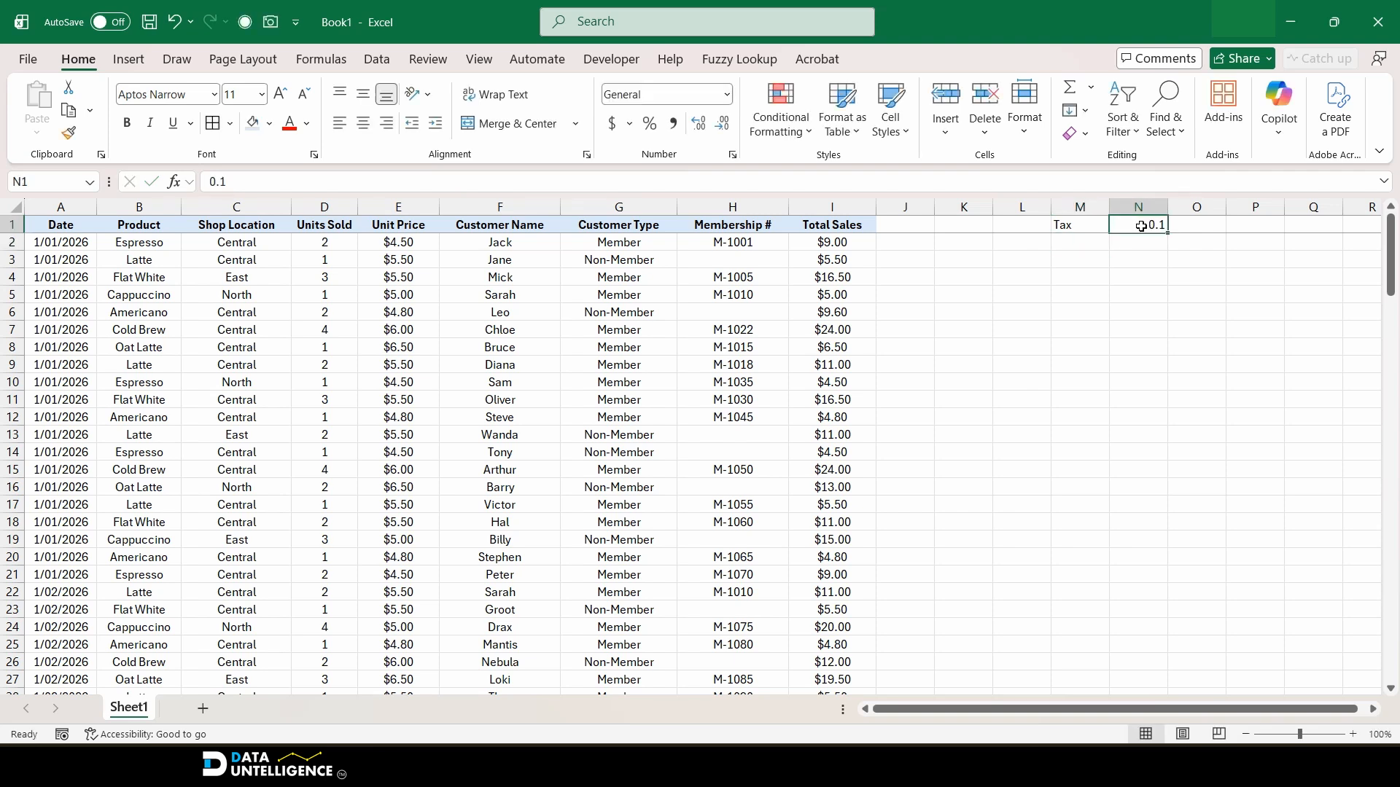
left_click(649, 124)
left_click(1062, 297)
Step: Add the header Tax in cell J1 and center-align the entire column J
left_click(895, 223)
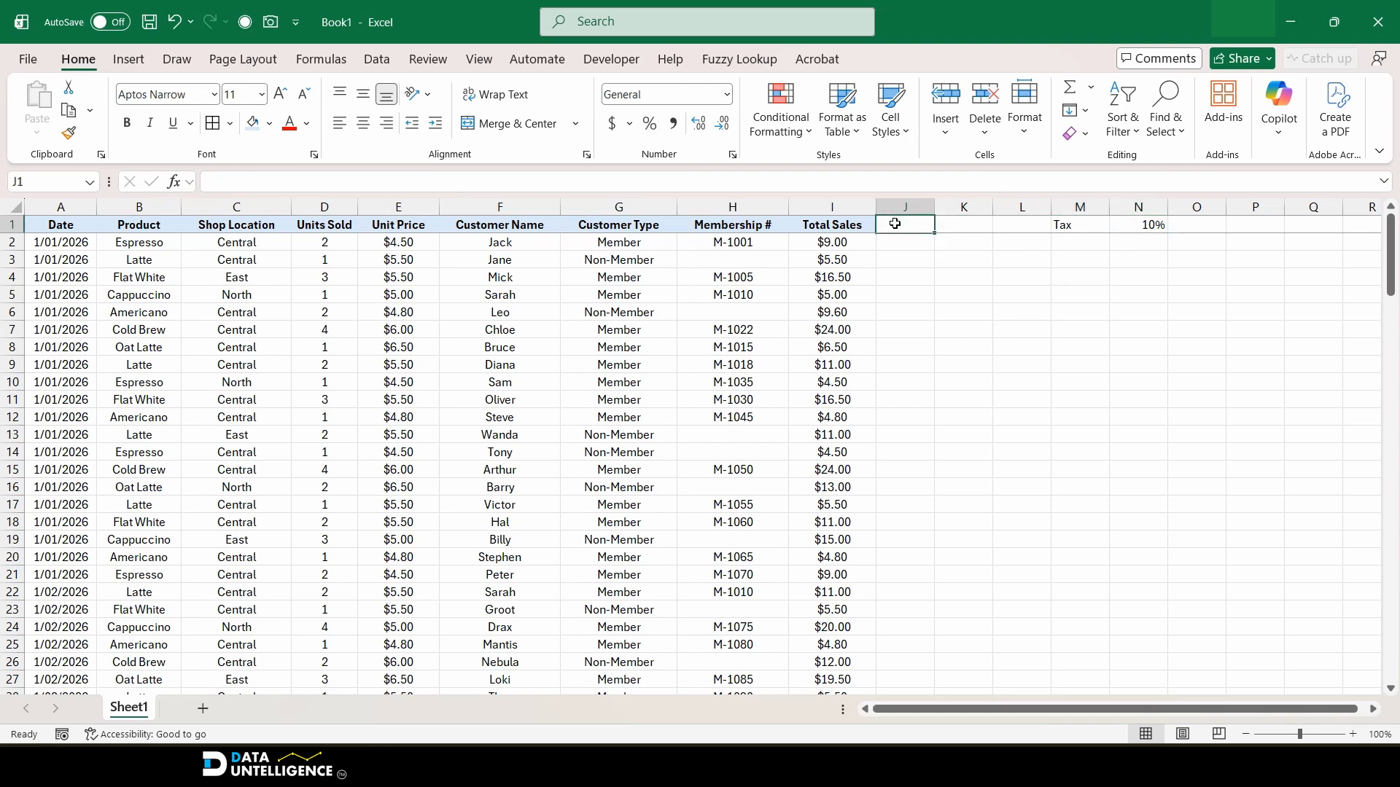
type("Tax")
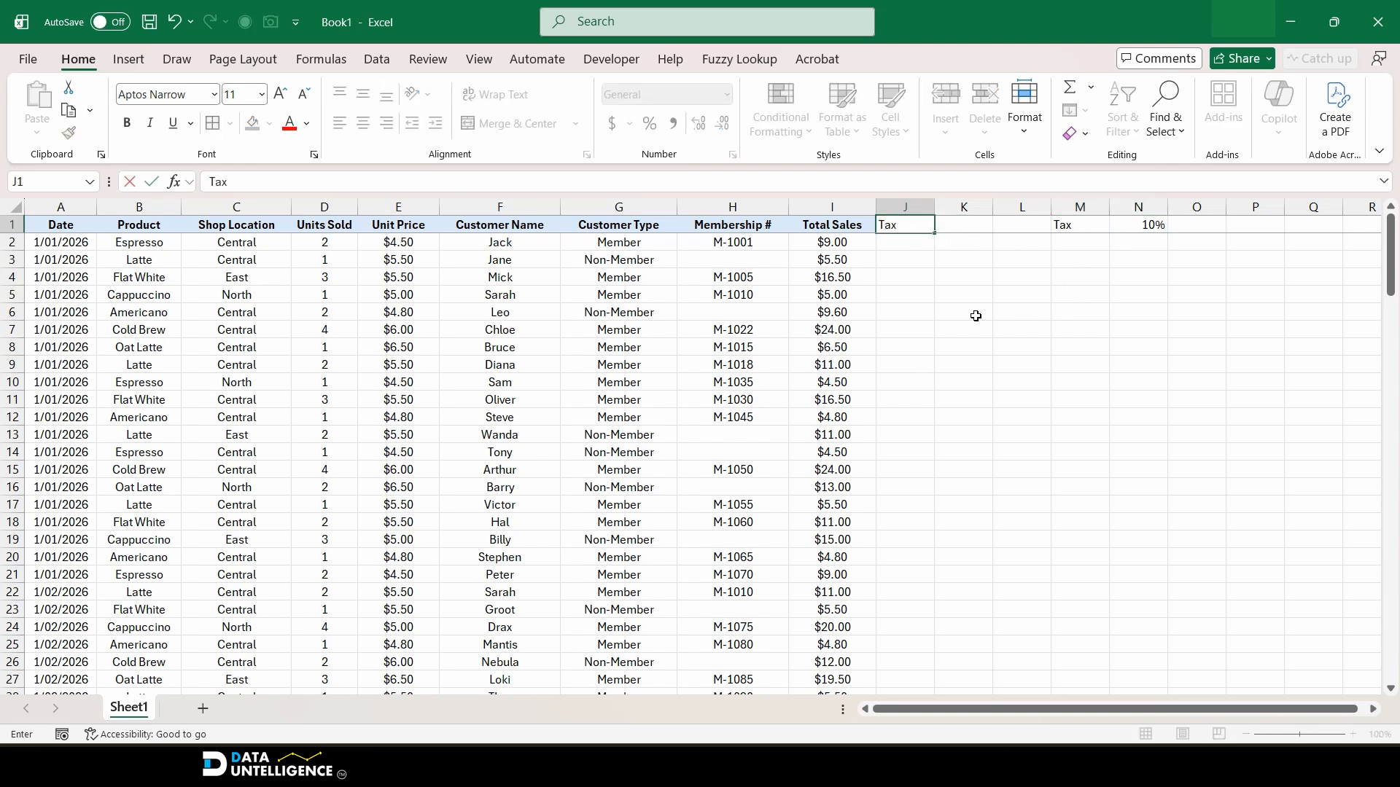
key("Return")
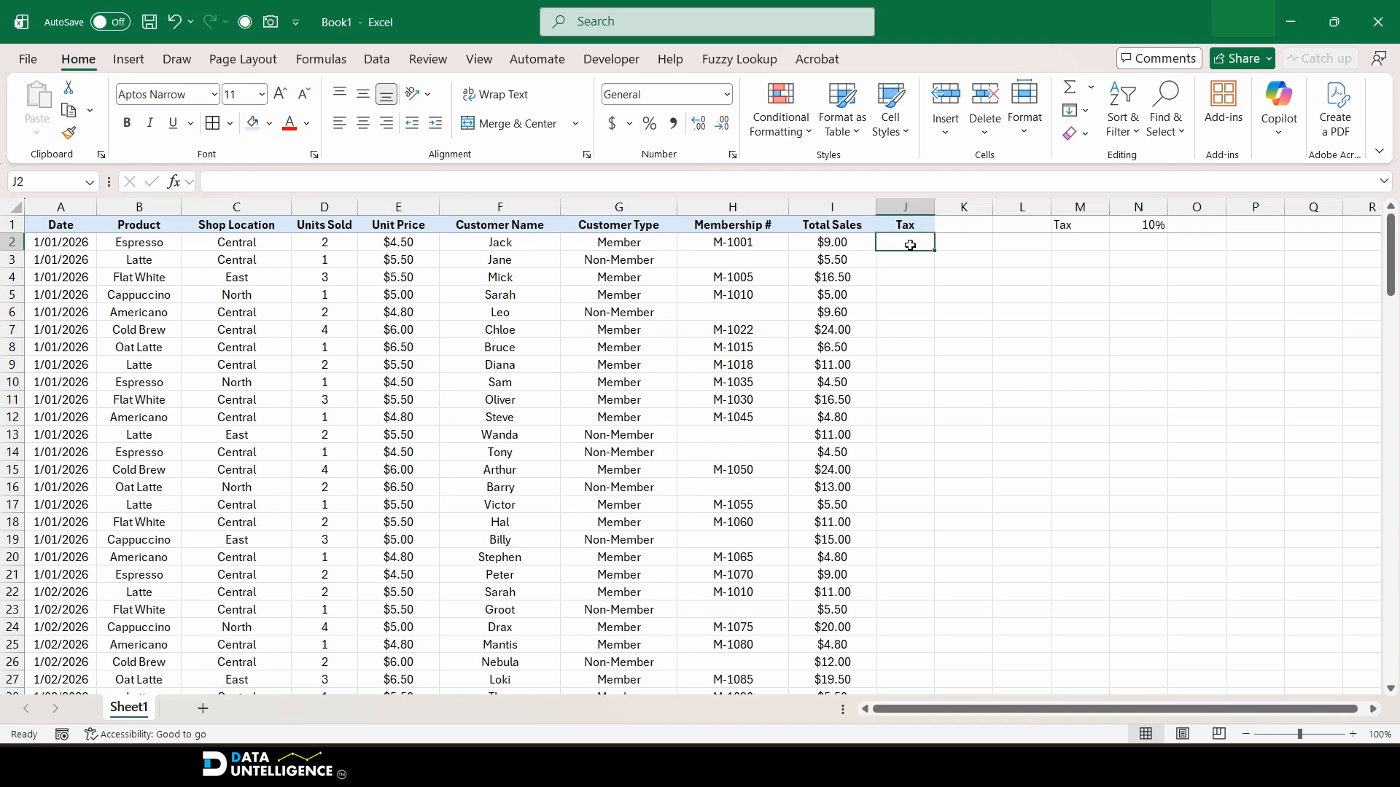
left_click(899, 198)
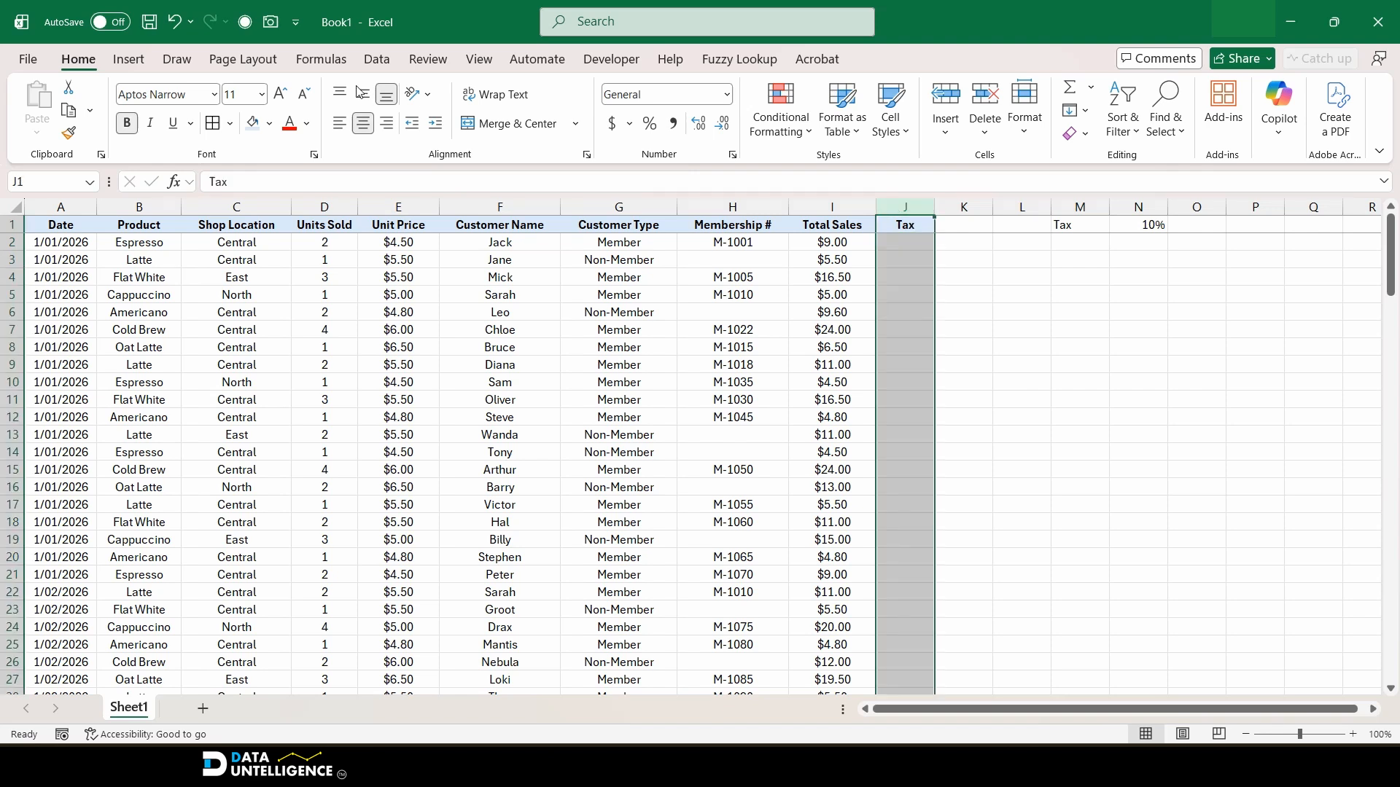
left_click(365, 129)
left_click(364, 128)
Step: Calculate the first row's tax in cell J2 with the formula =I2*N1
left_click(899, 243)
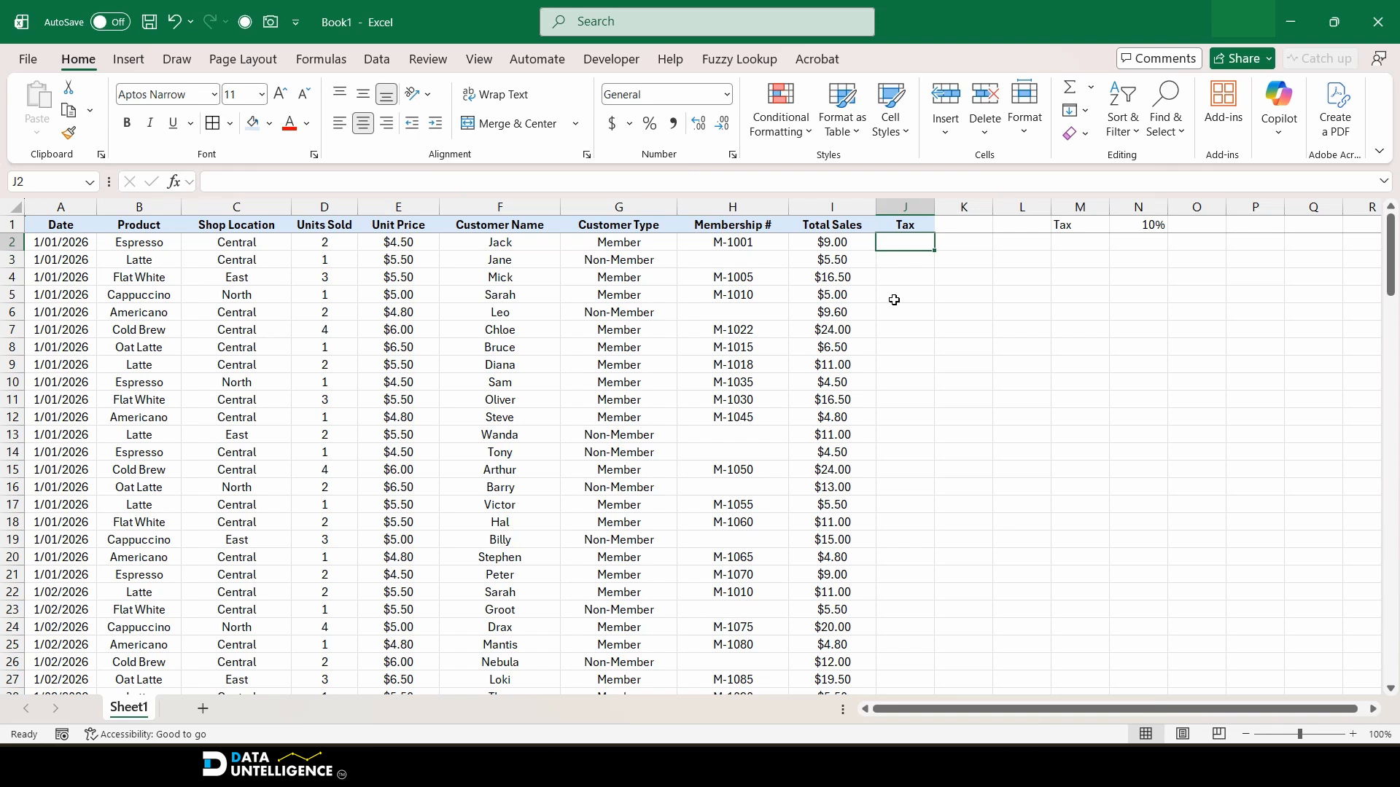
type("=")
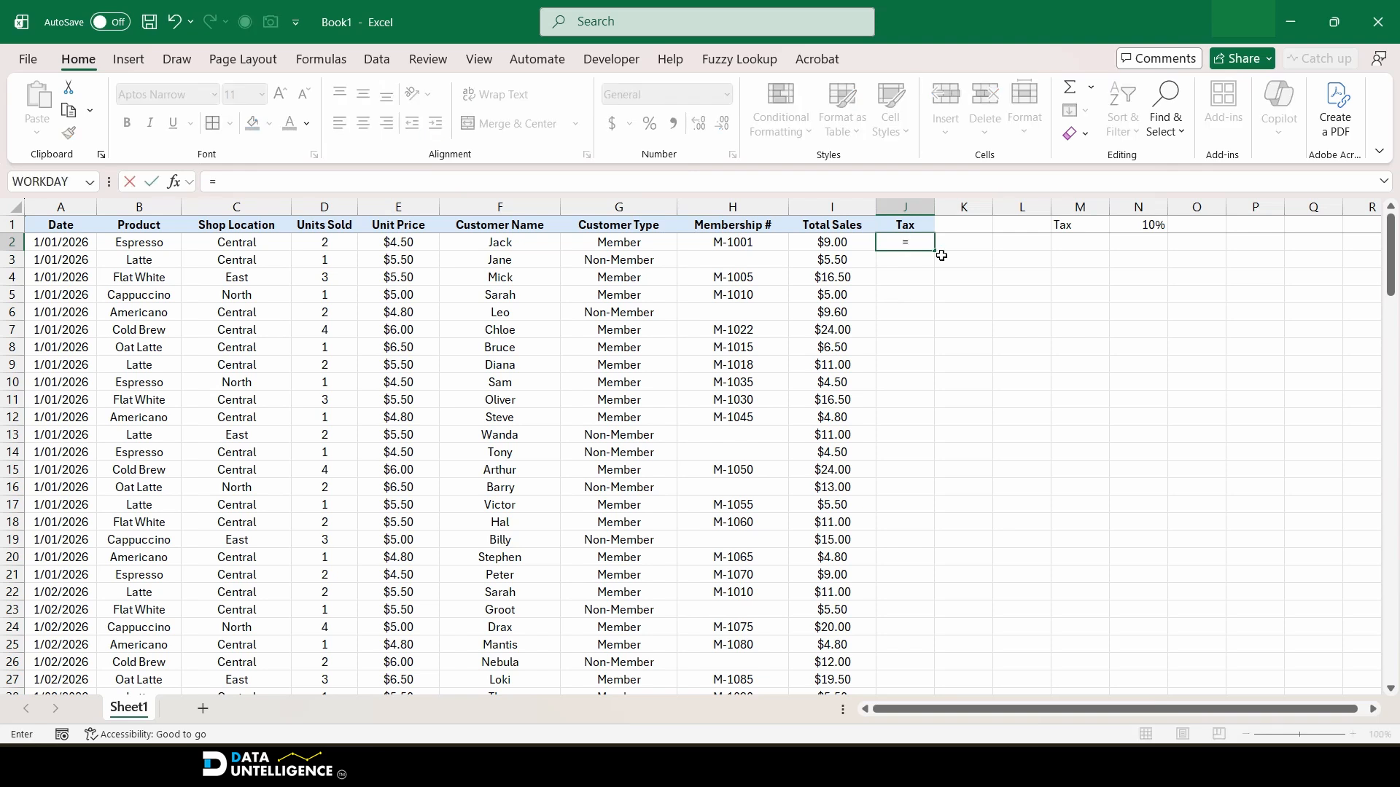
left_click(854, 243)
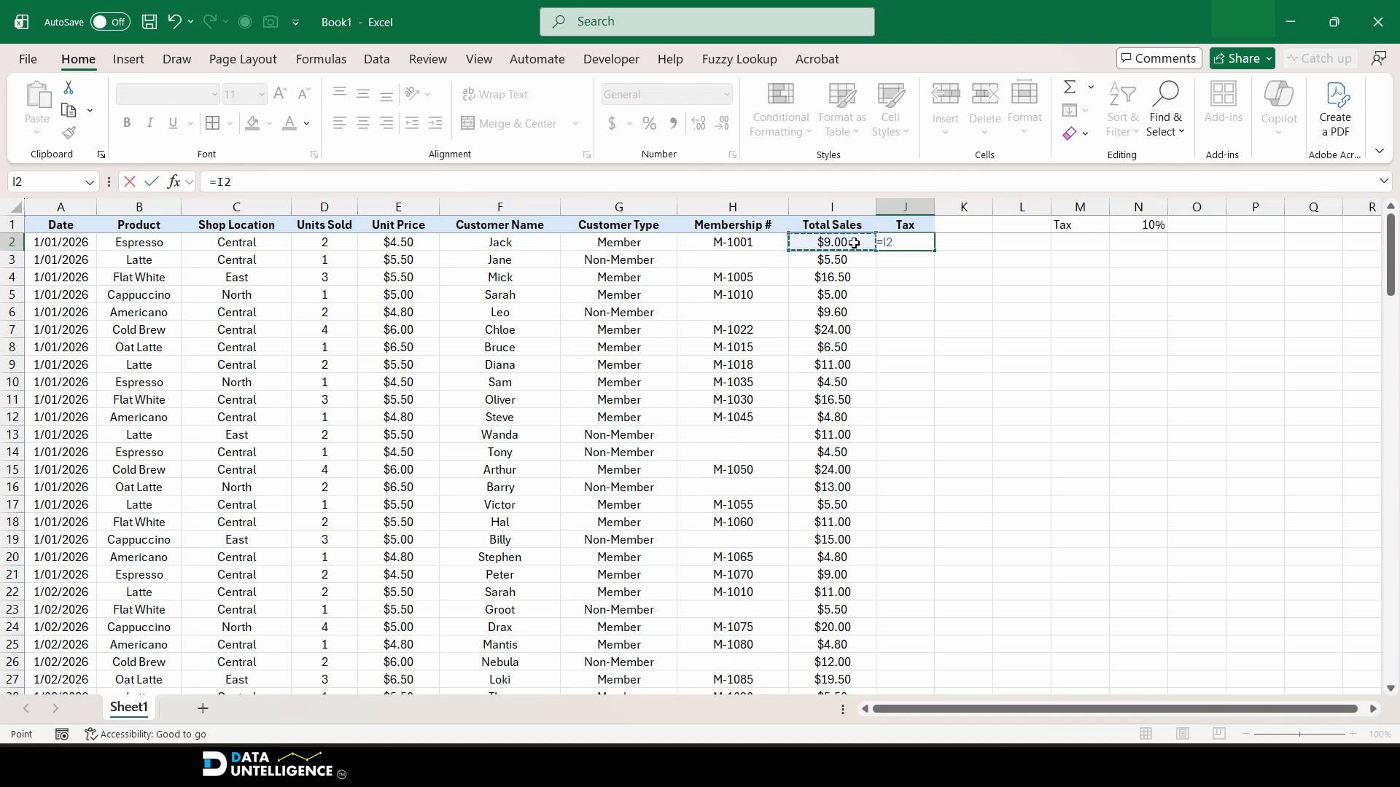
type("*")
left_click(1136, 223)
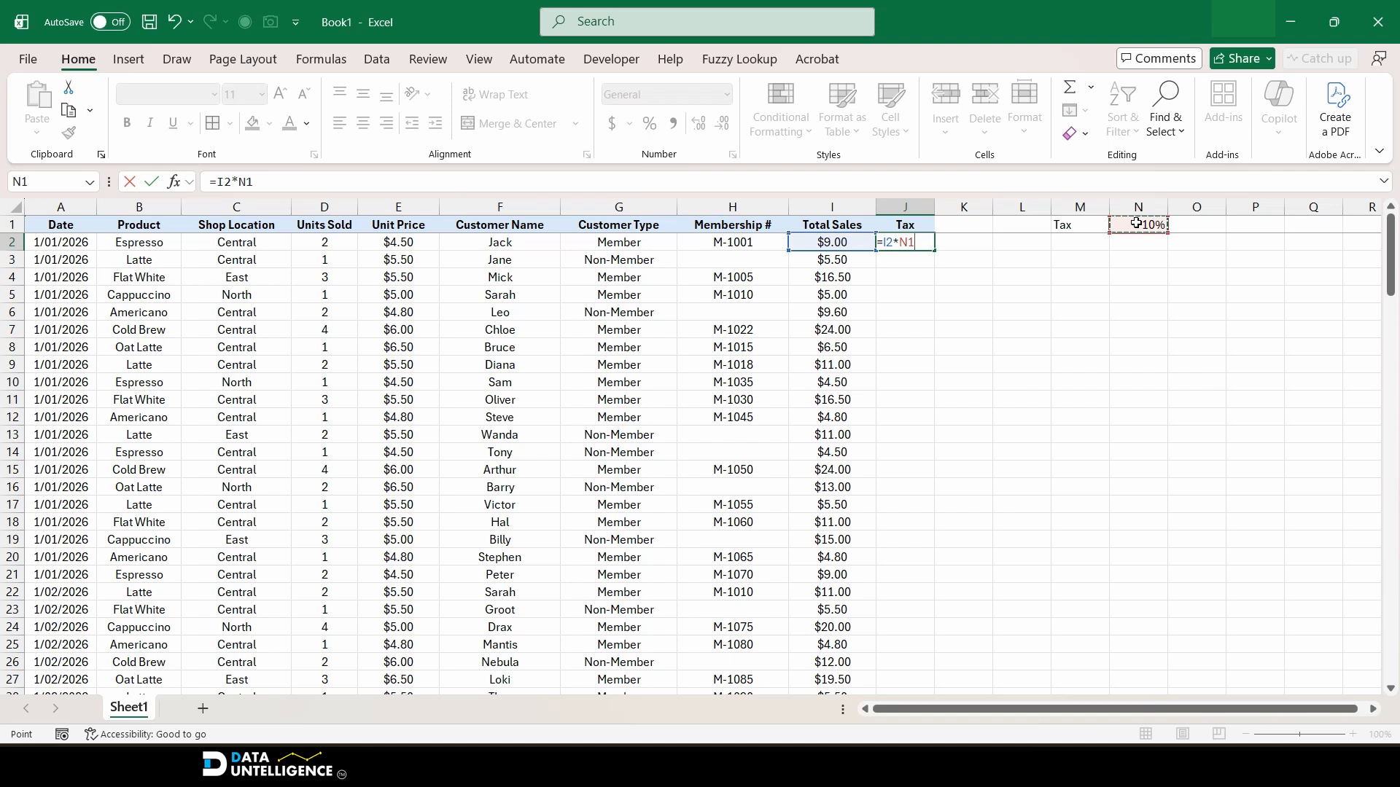
key("Return")
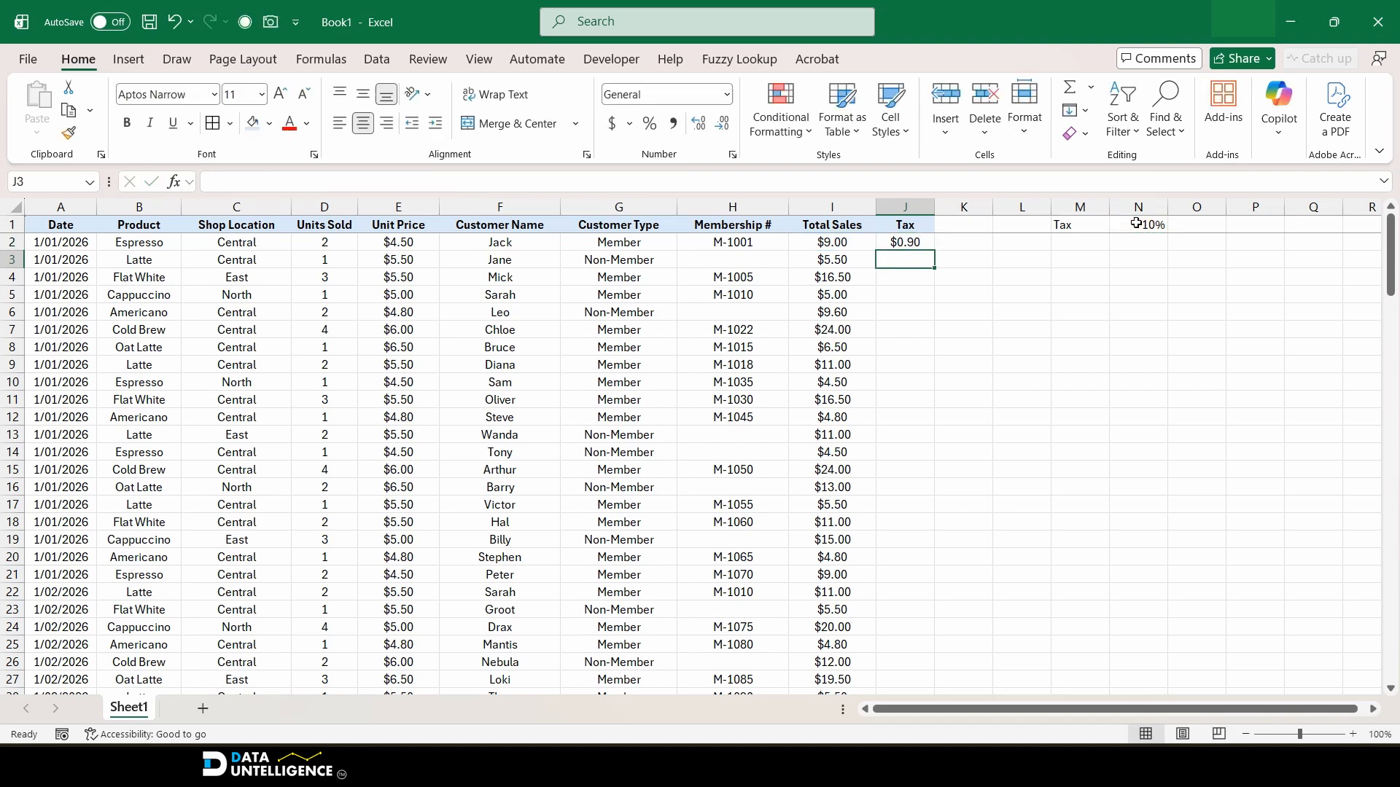
Step: Fill the tax formula from J2 down through J22
left_click(917, 241)
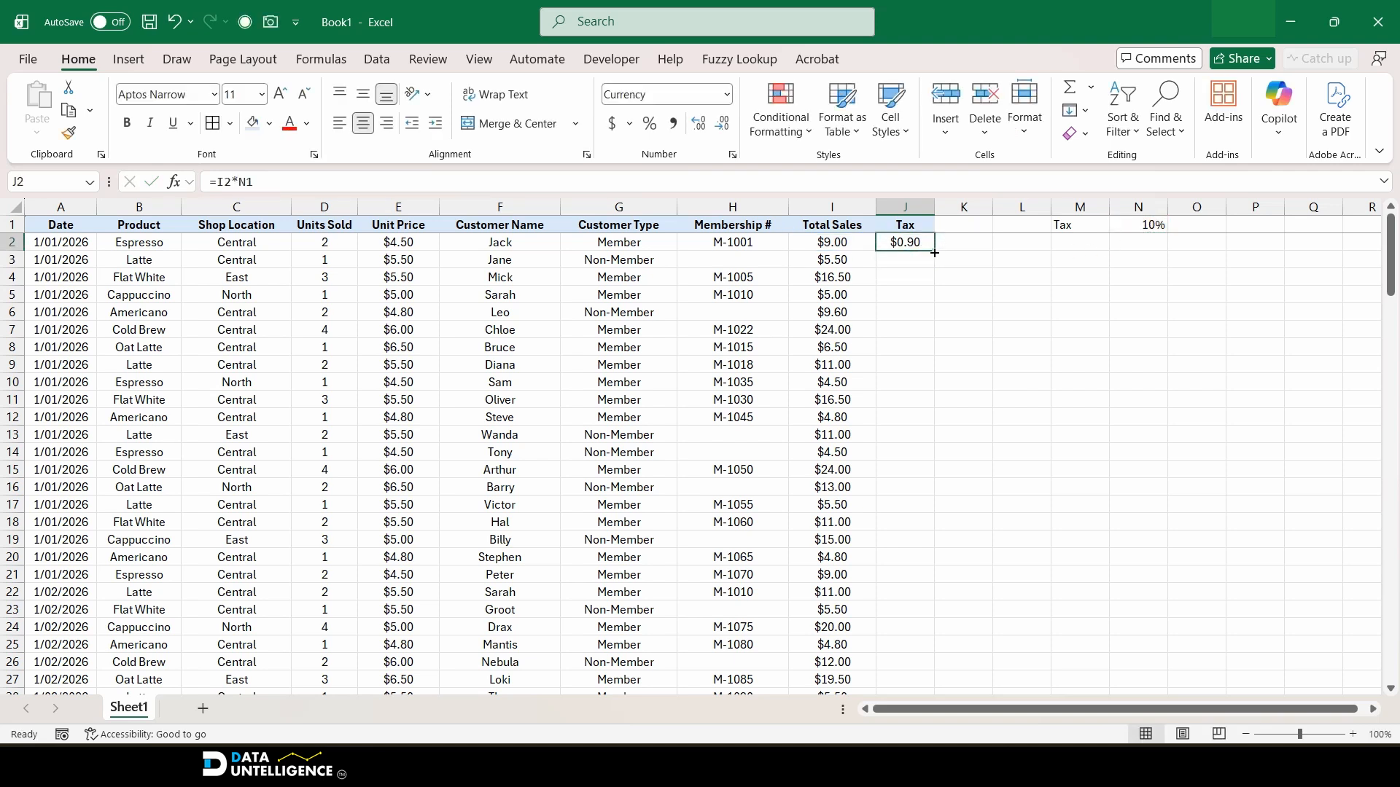
left_click_drag(933, 250, 934, 596)
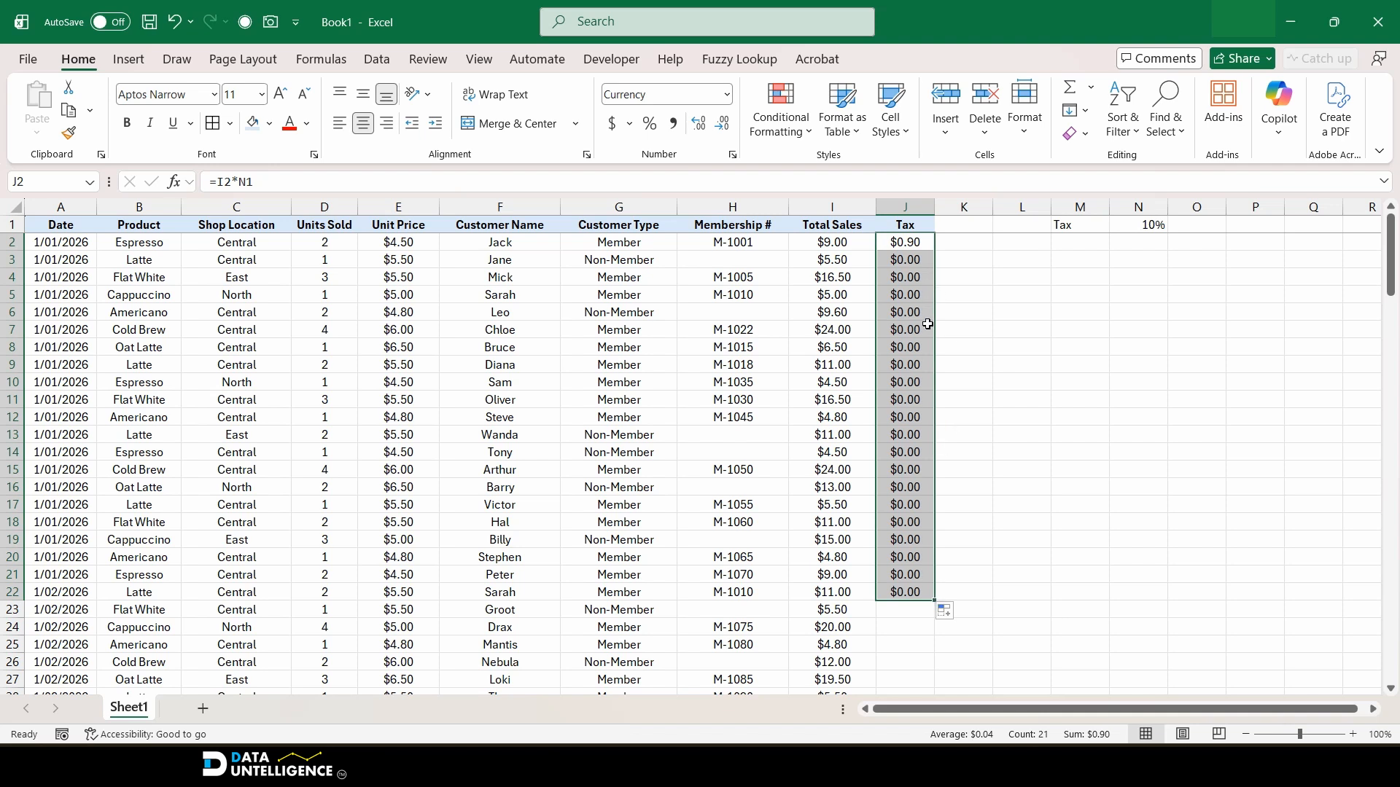
left_click(968, 332)
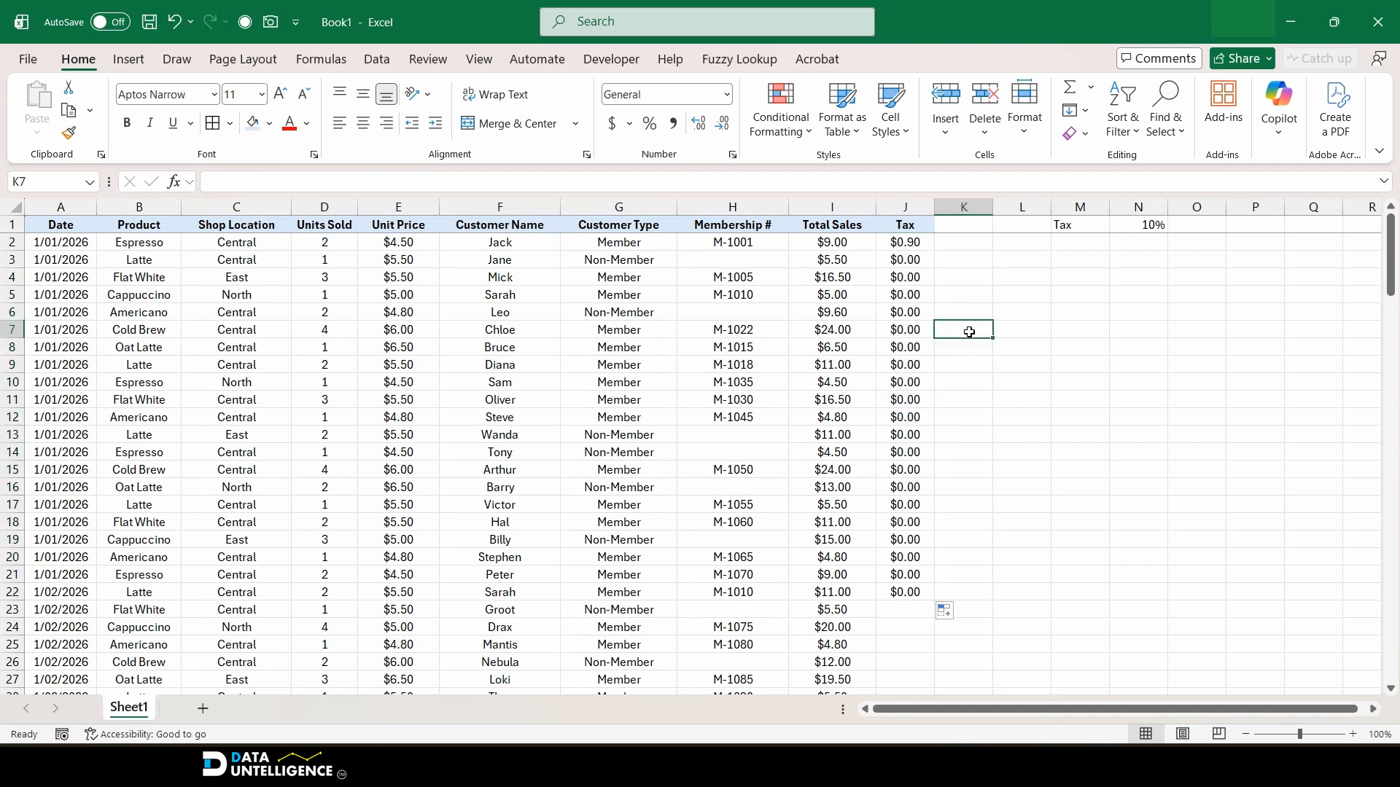
Step: Inspect the tax formulas in J2, J3 and J4 to see which tax rate cell each one references
double_click(913, 242)
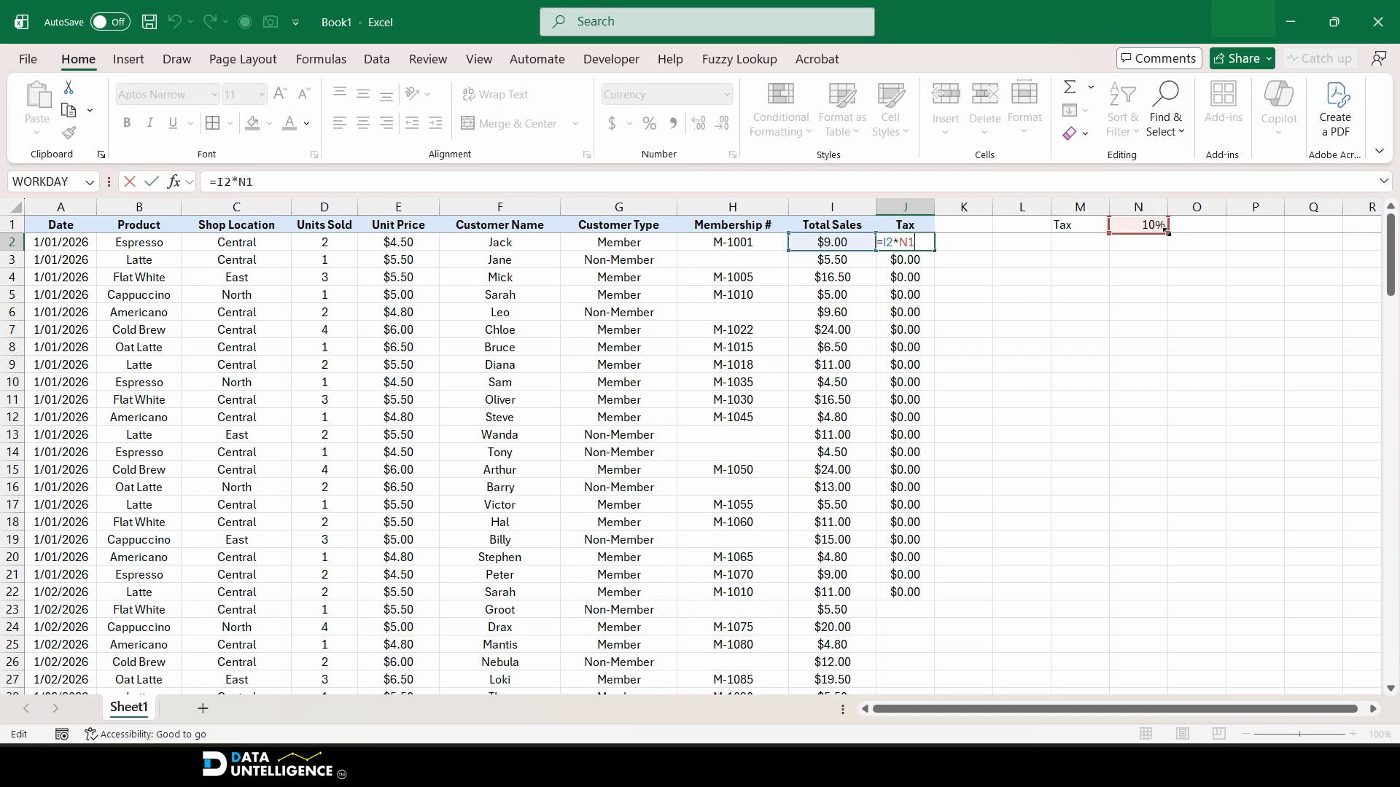
key("ctrl+Return")
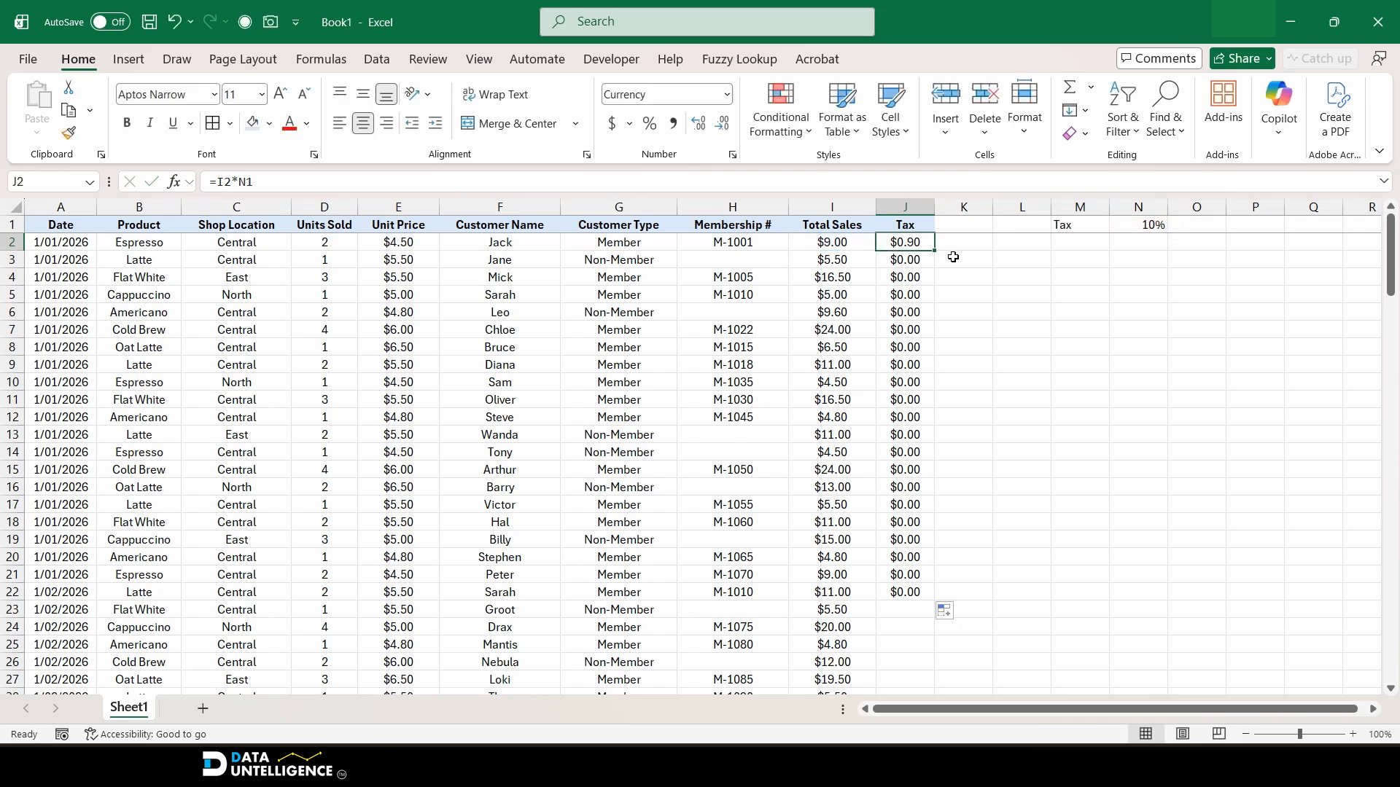
left_click(915, 260)
double_click(915, 260)
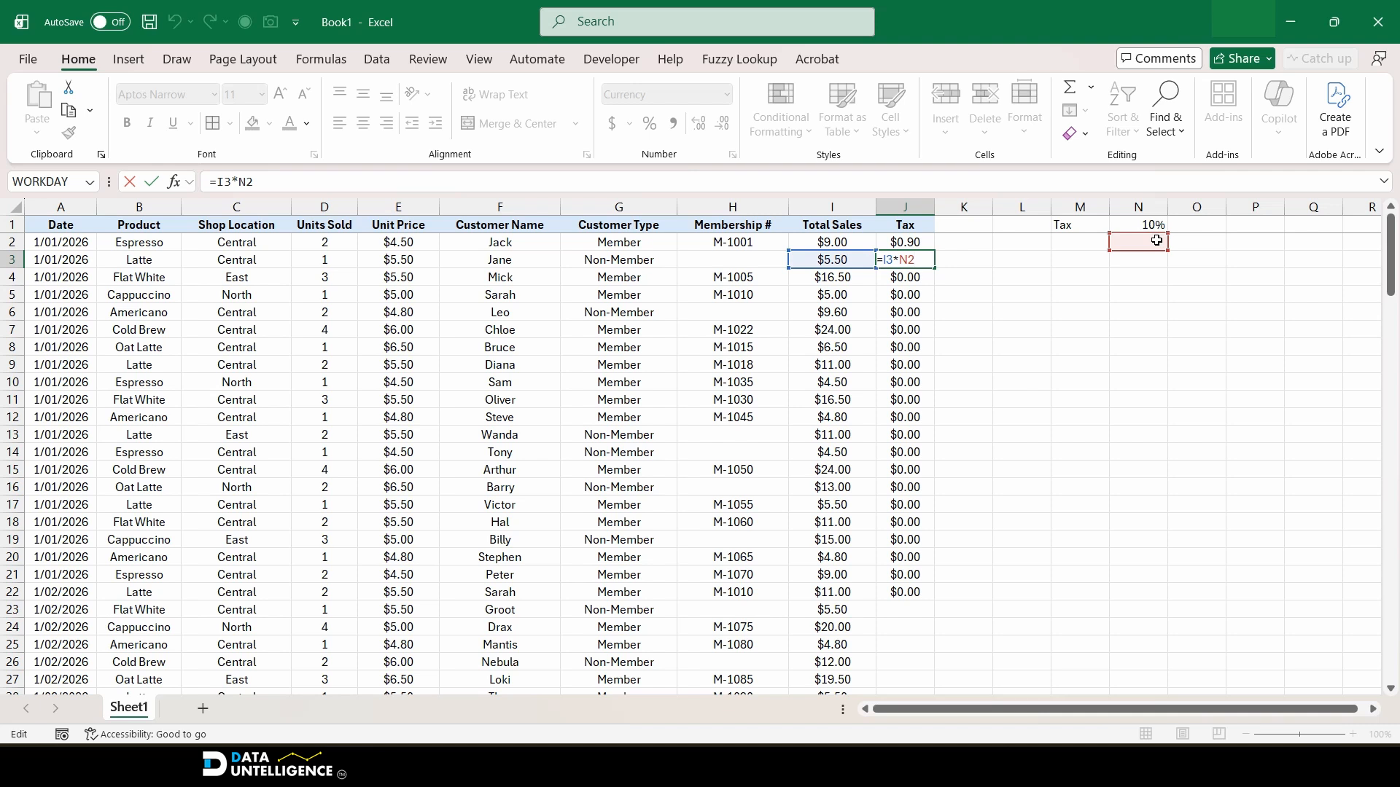
key("ctrl+Return")
double_click(912, 278)
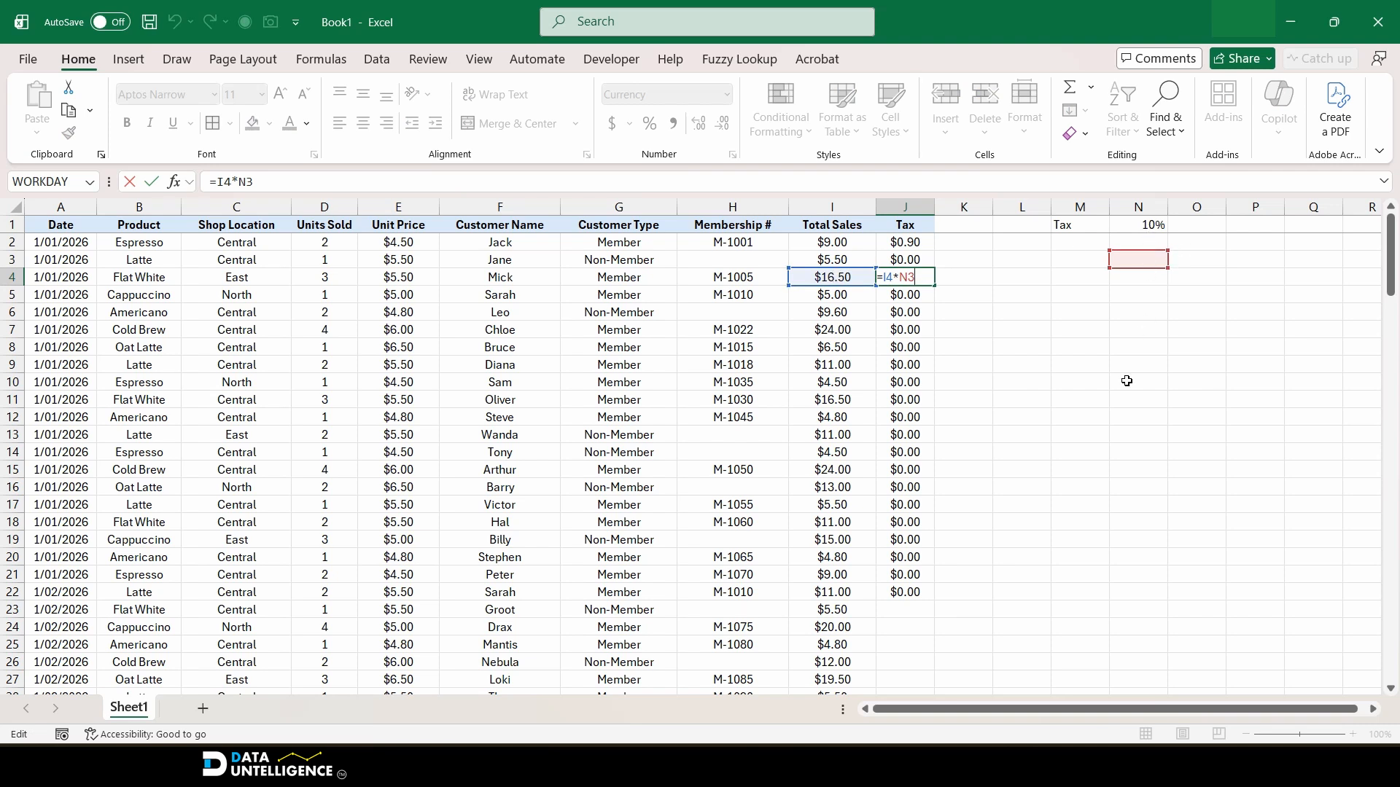
key("ctrl+Return")
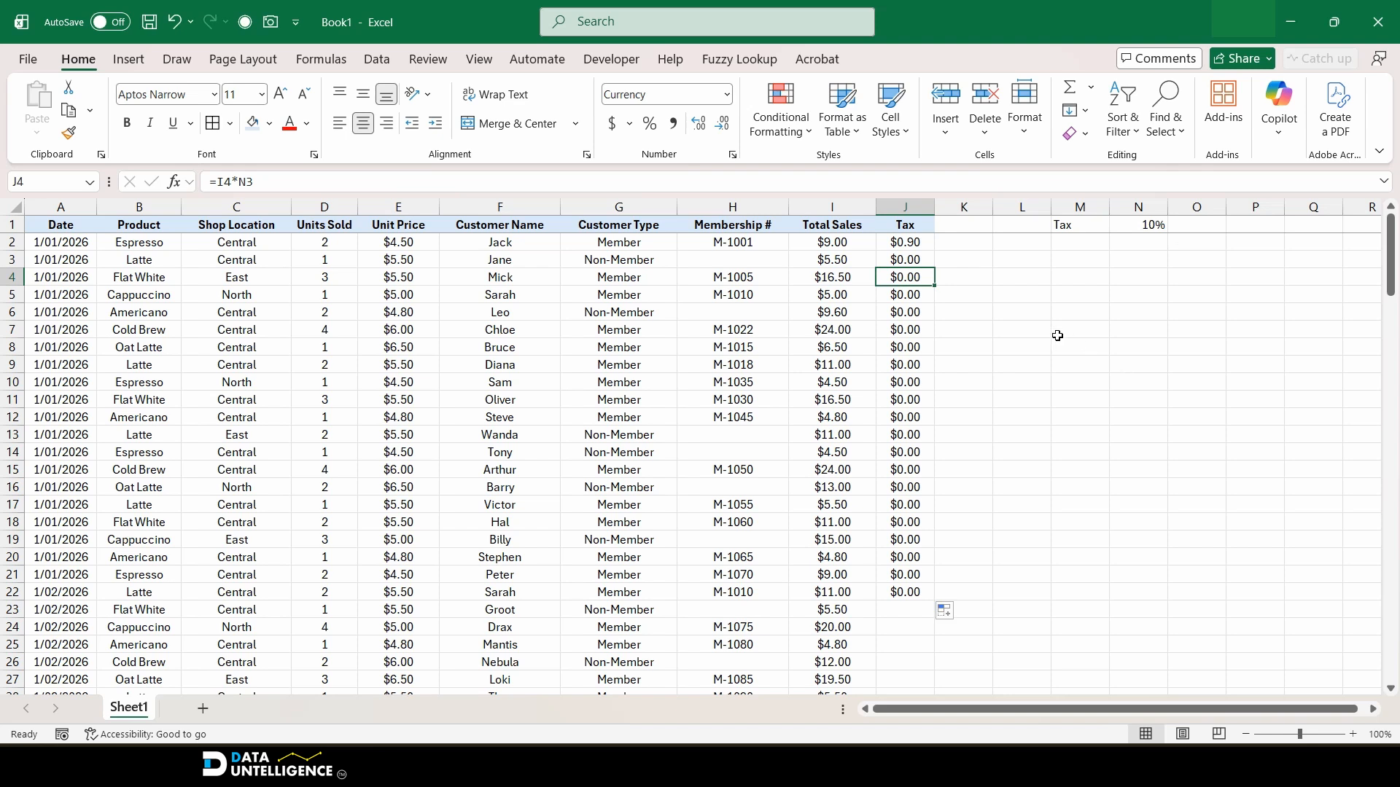
Step: Make the tax rate reference absolute in J2 with =I2*$N$1 and fill the formula down through J22
left_click(906, 242)
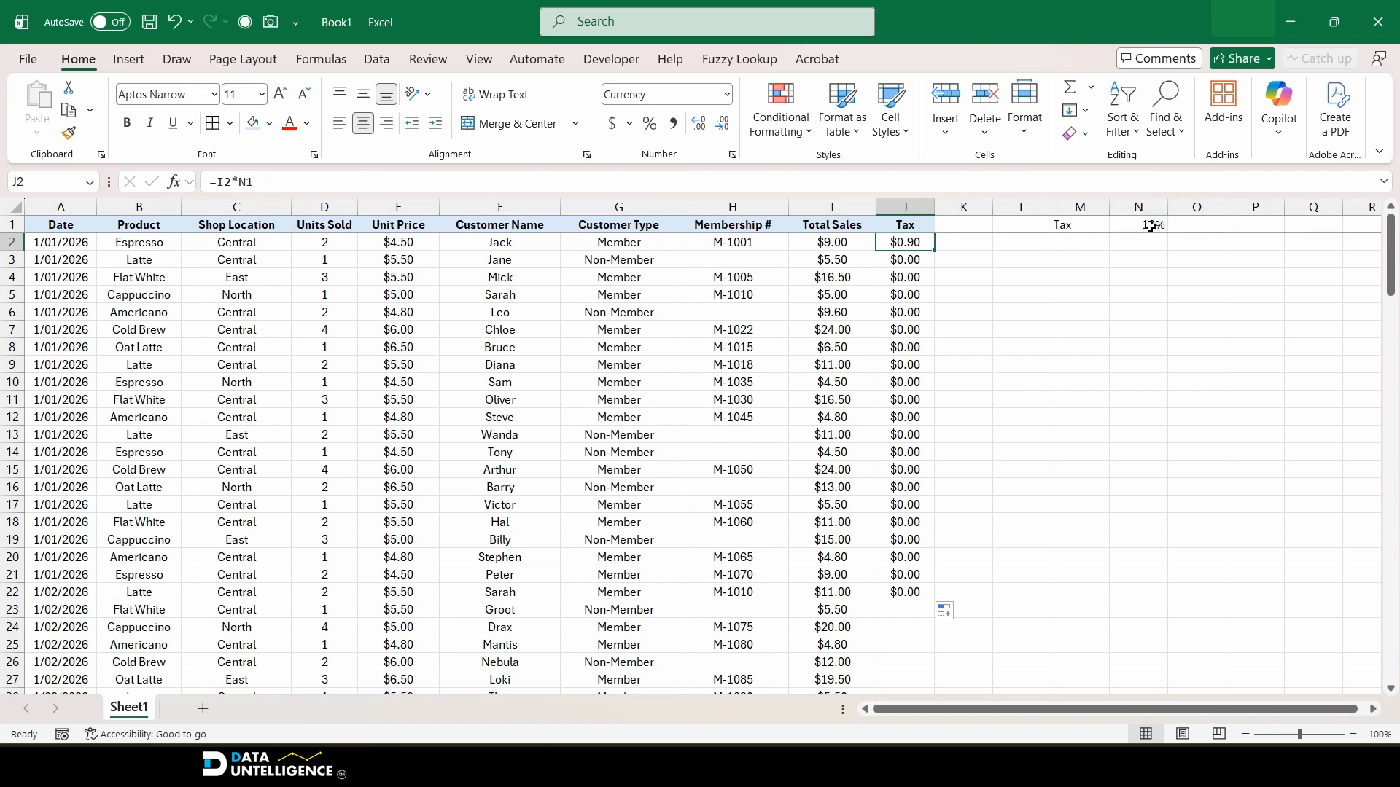
left_click(235, 181)
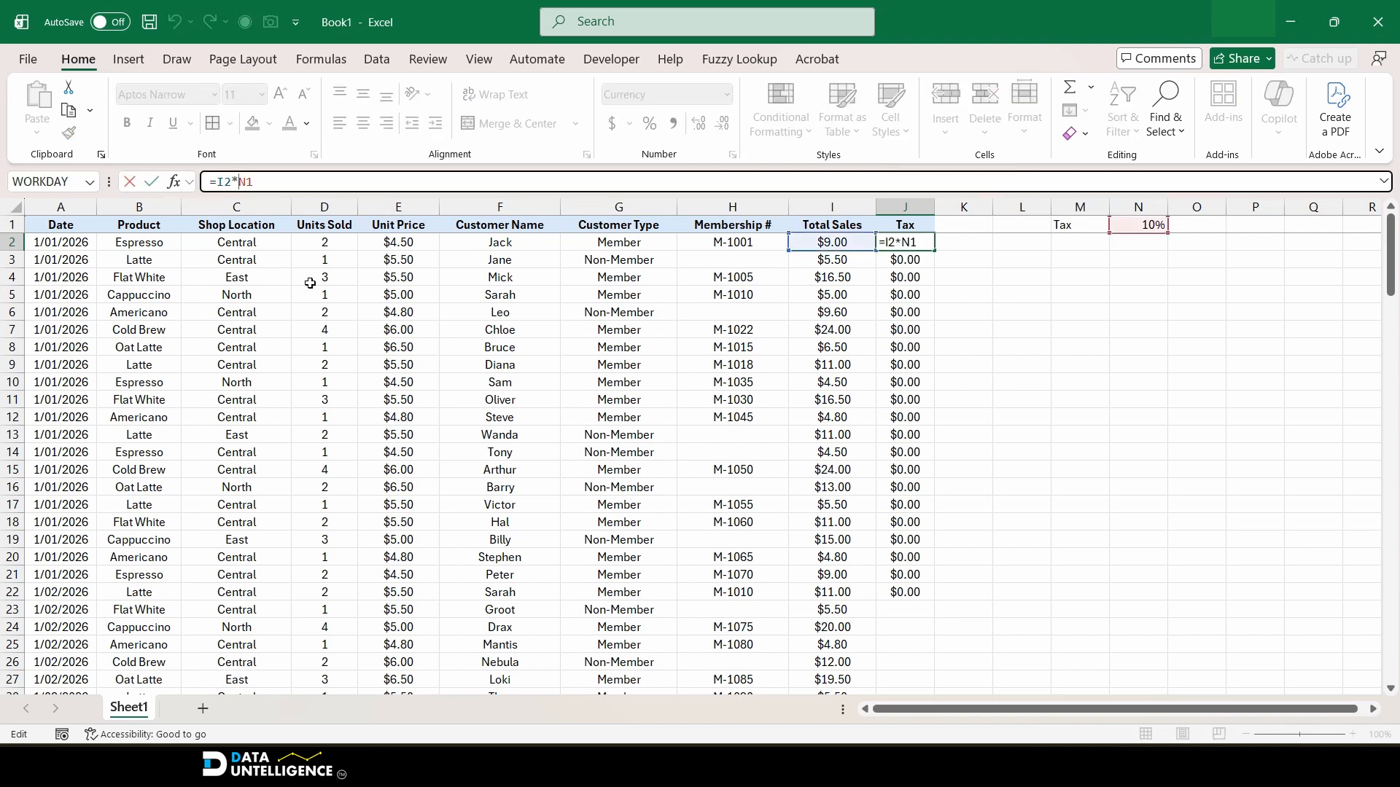
type("$N$")
key("Return")
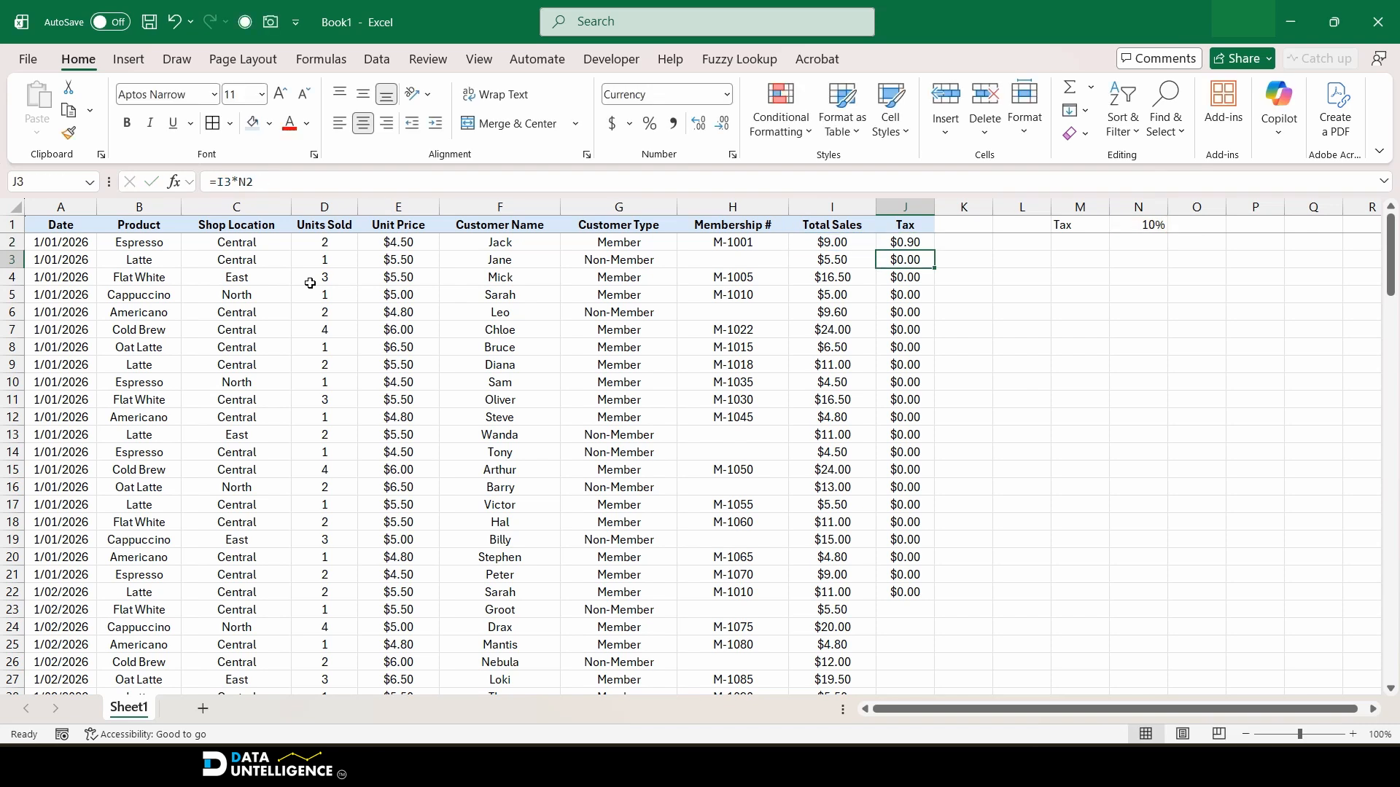
left_click(924, 242)
left_click_drag(934, 250, 938, 600)
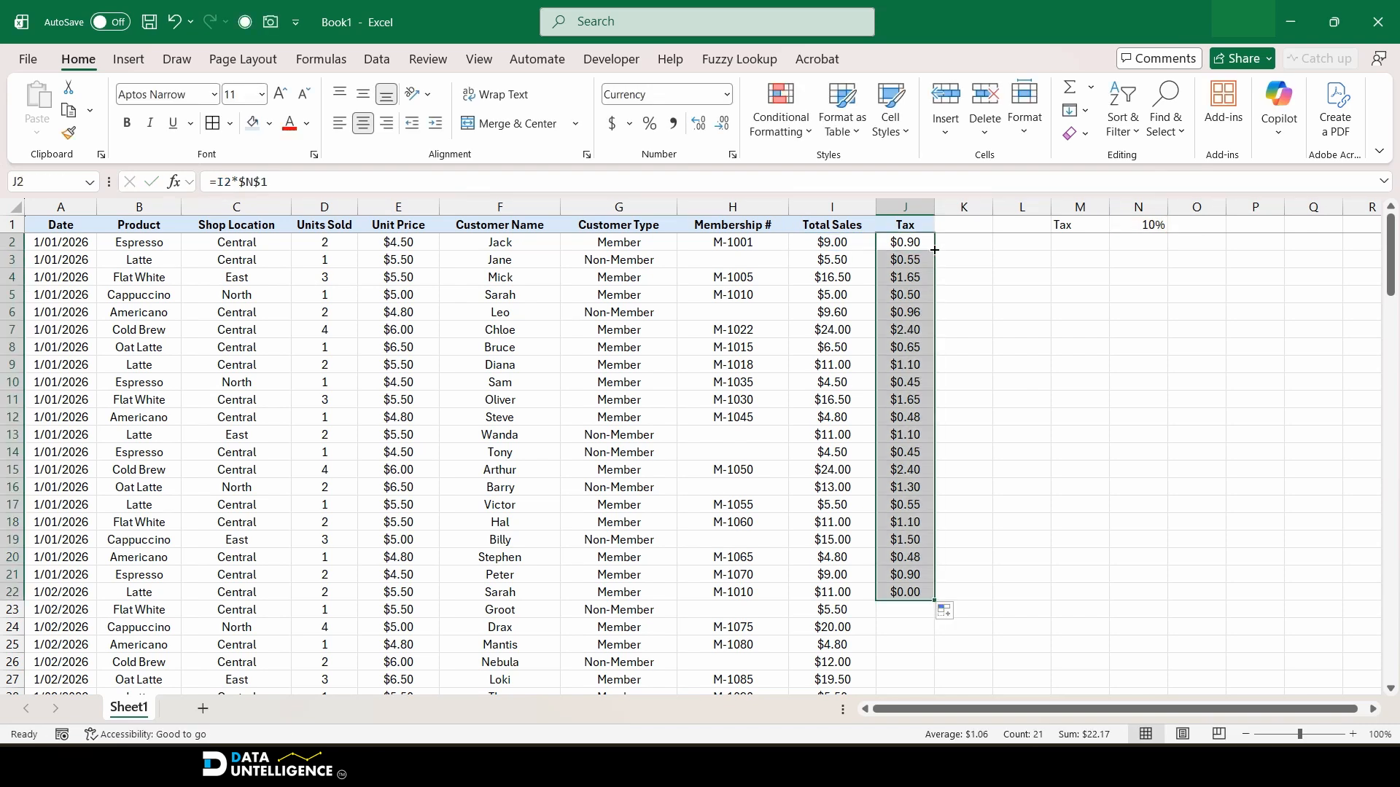
Step: Check the tax rate references in the copied formulas of J3 and J4
left_click(920, 260)
double_click(920, 259)
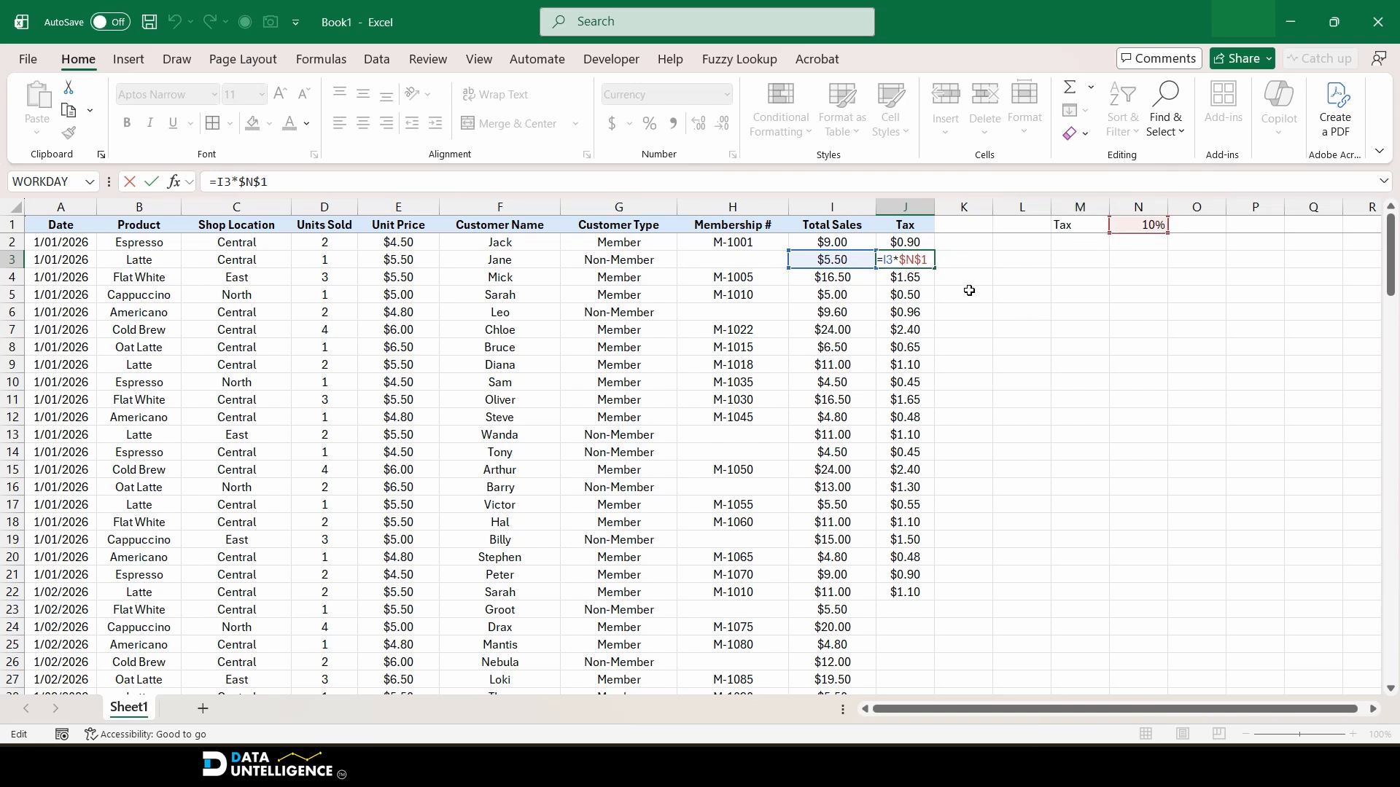
key("ctrl+Return")
double_click(915, 279)
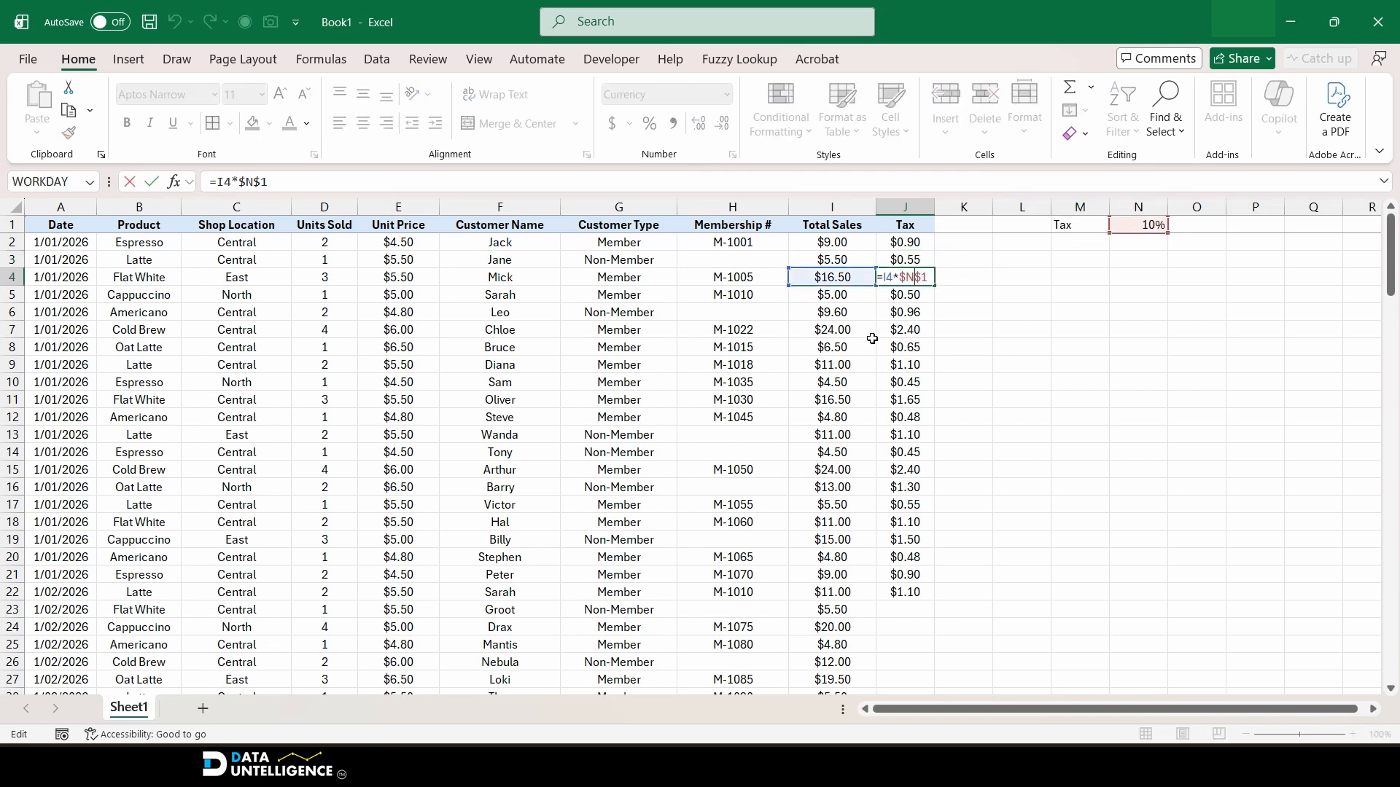
key("Escape")
Step: Fill the tax formula from J22 down to the last data row
left_click(916, 597)
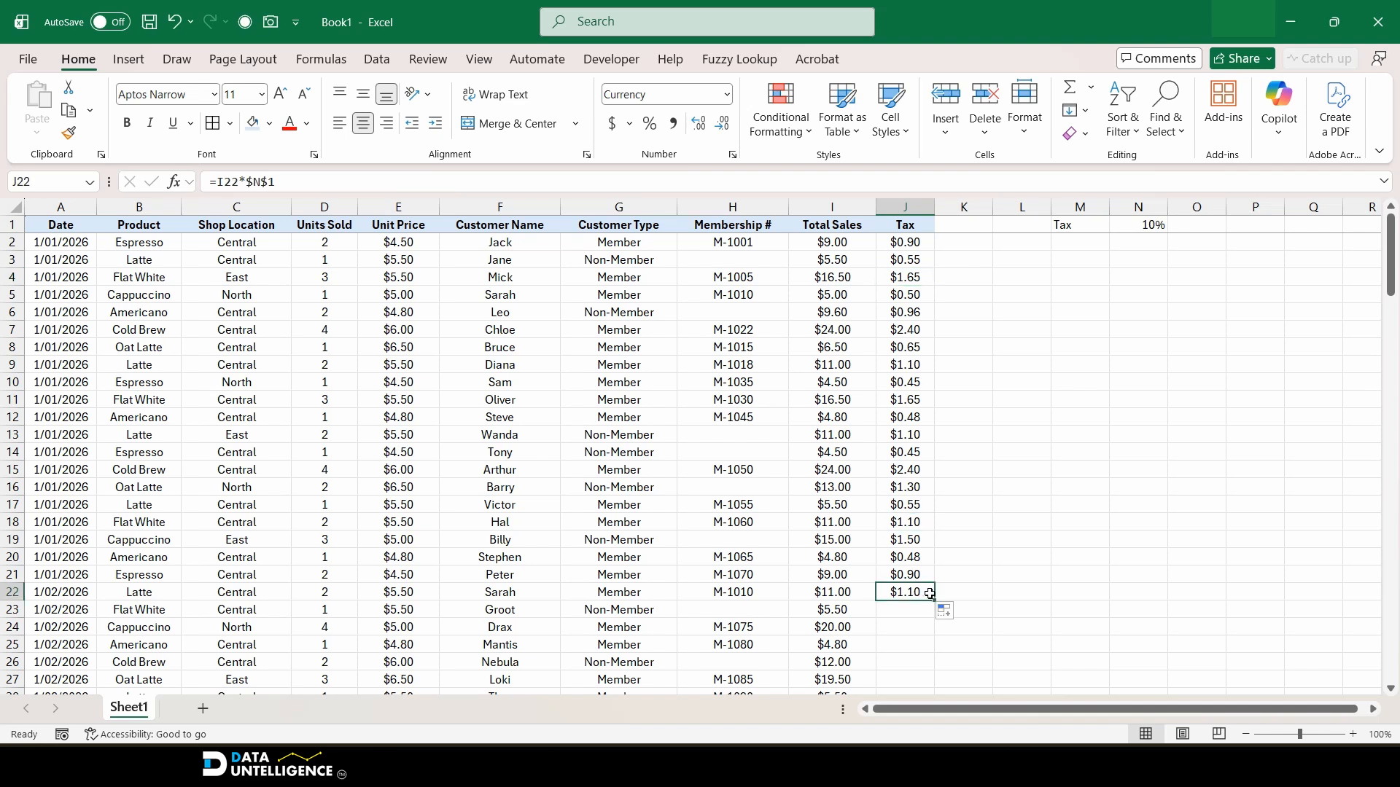
double_click(935, 600)
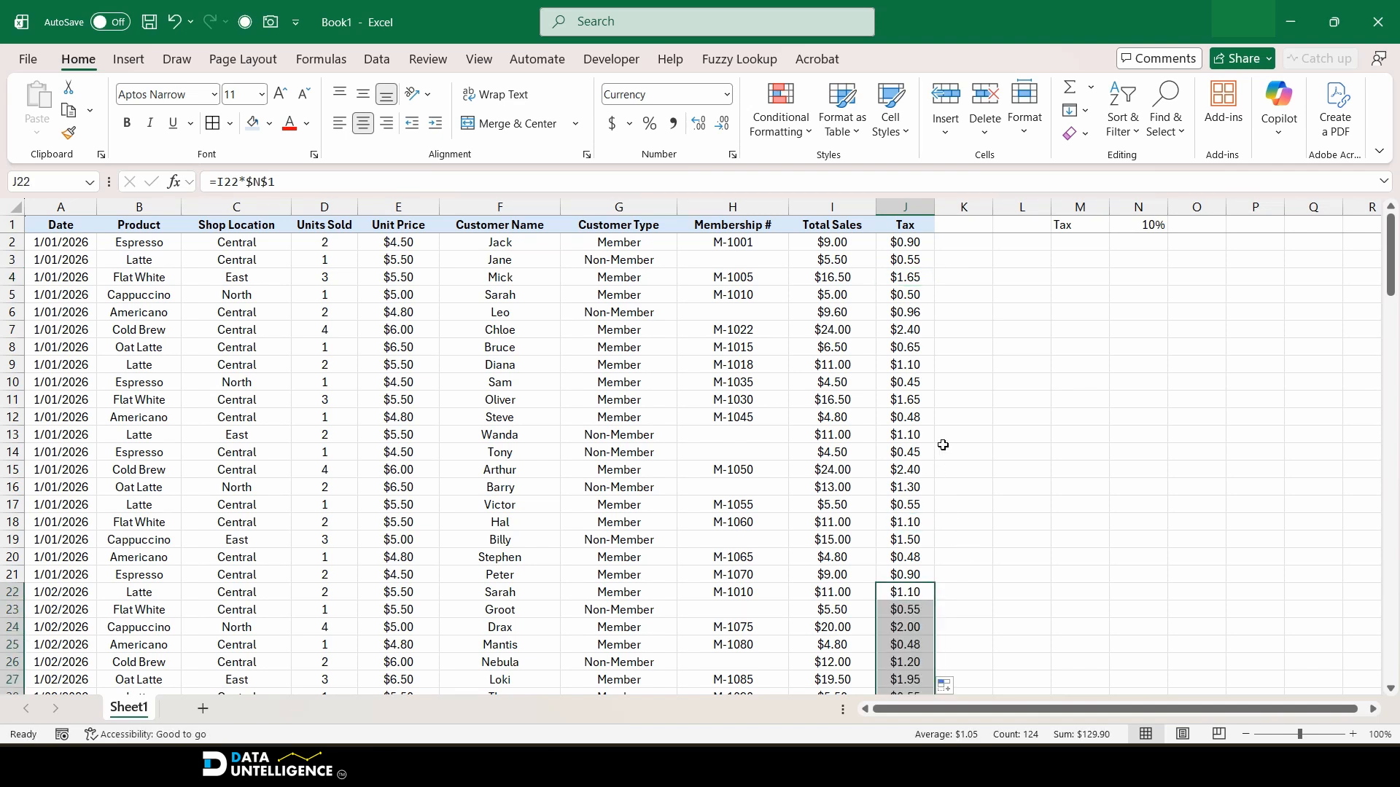
left_click(978, 456)
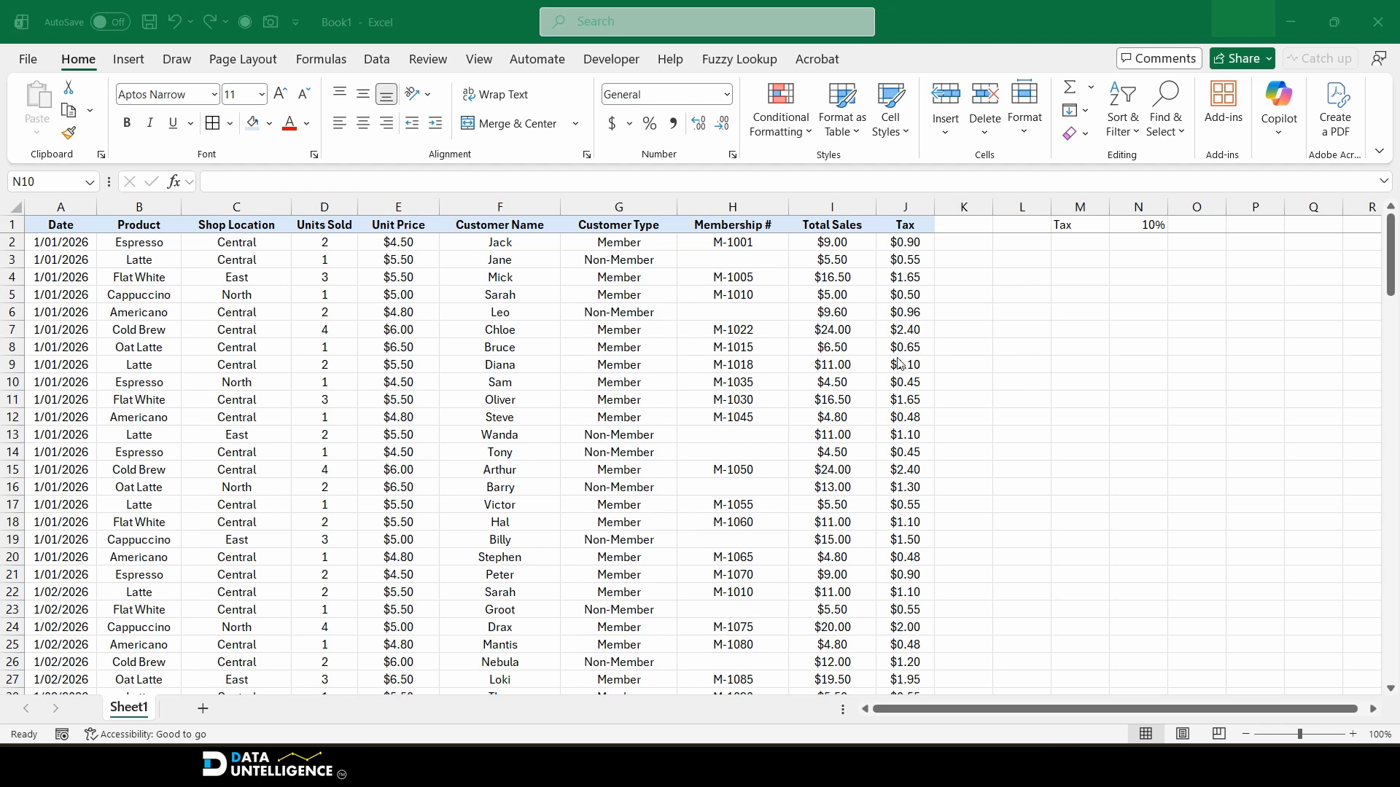
Step: Widen column K slightly and add the header Final Sales in cell K1
left_click_drag(993, 210, 1016, 210)
left_click(978, 228)
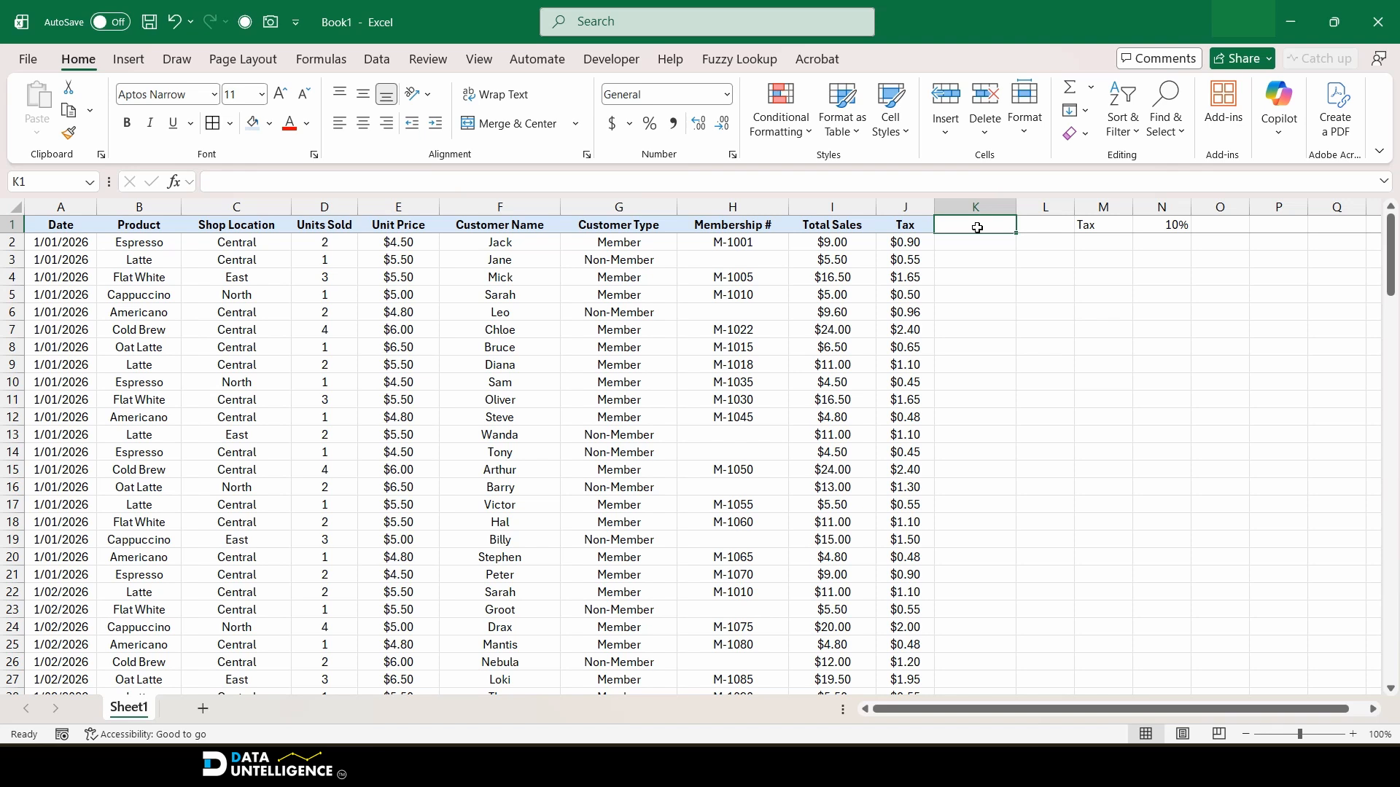
type("Final Sales")
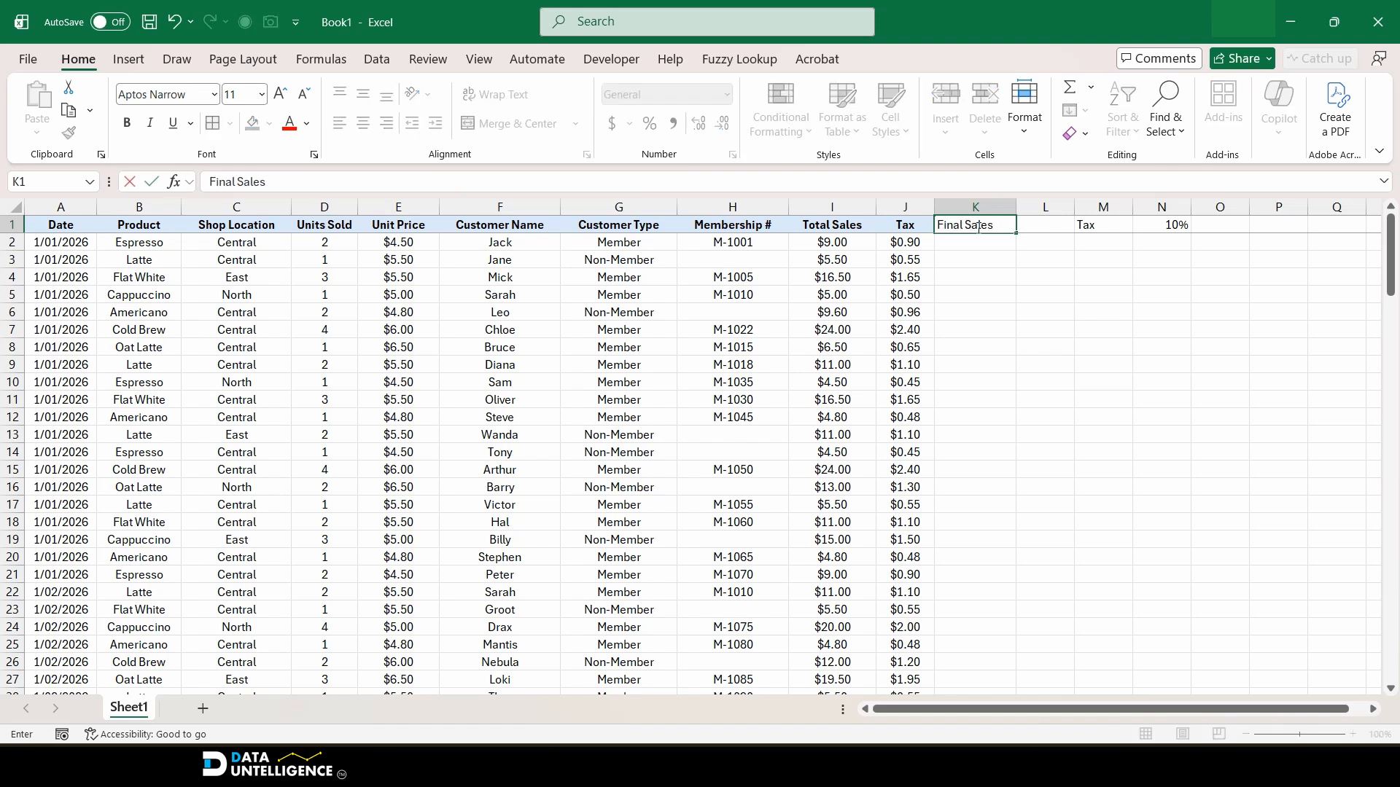
key("Return")
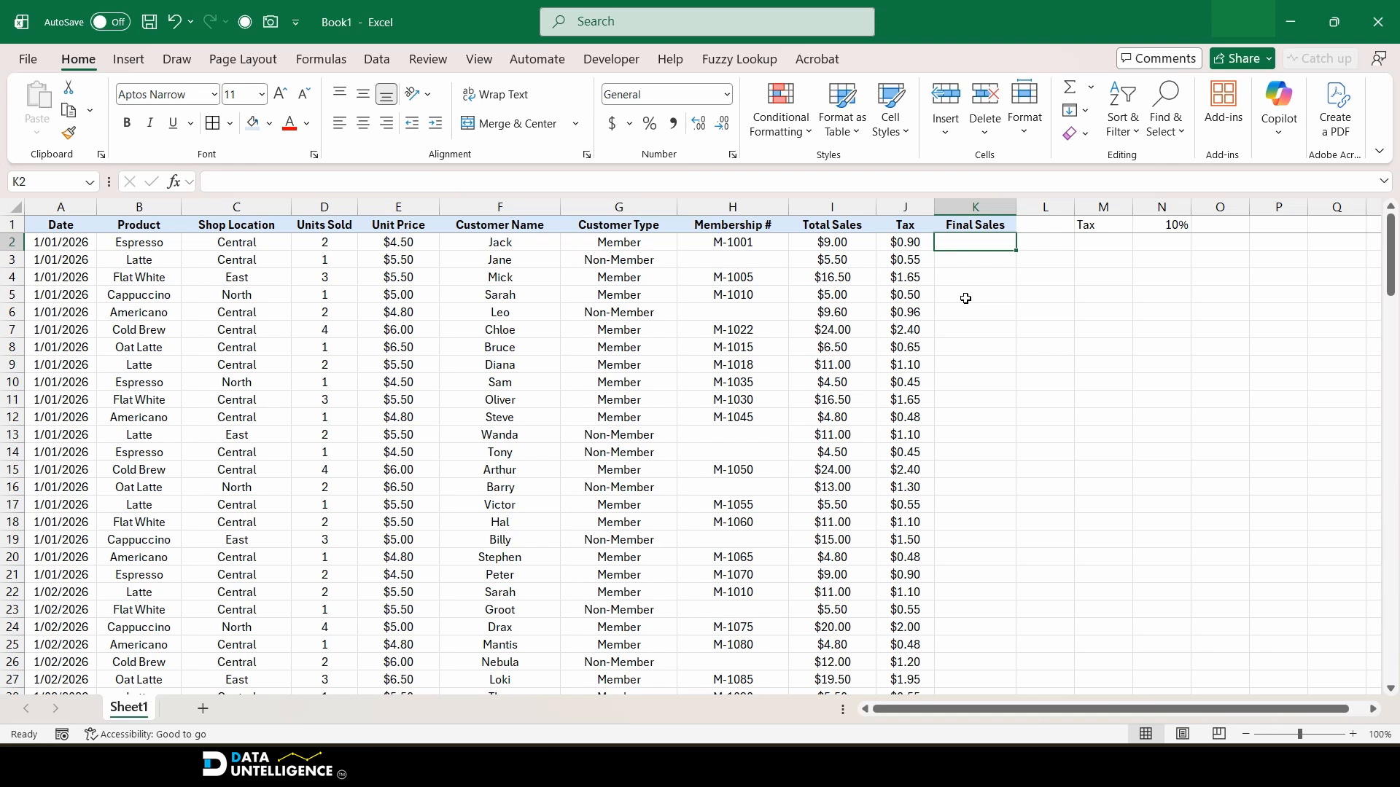
Step: Enter the formula =I2+(I2*$N$1) in cell K2, with an absolute reference to the tax rate
type("=")
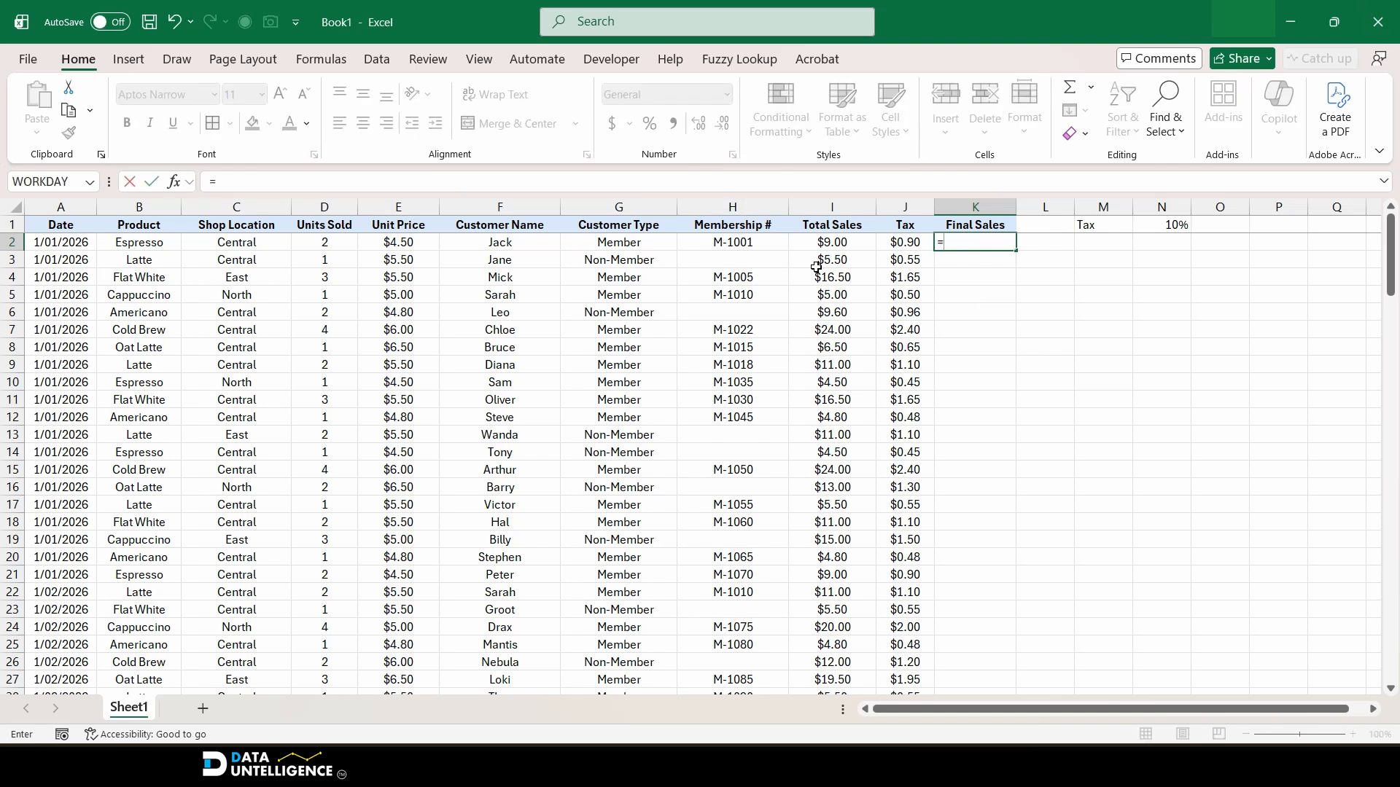
left_click(823, 244)
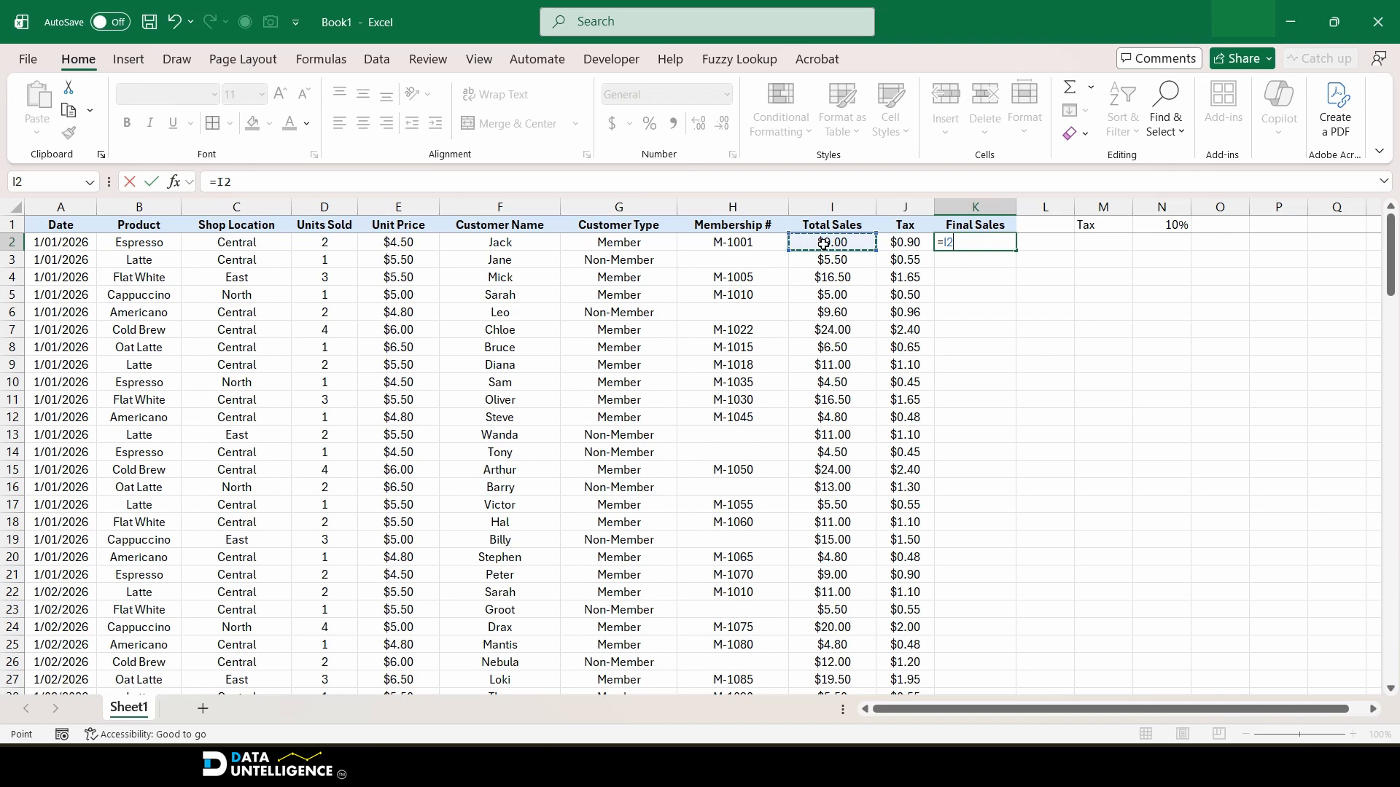
type("+(")
left_click(824, 244)
type("*")
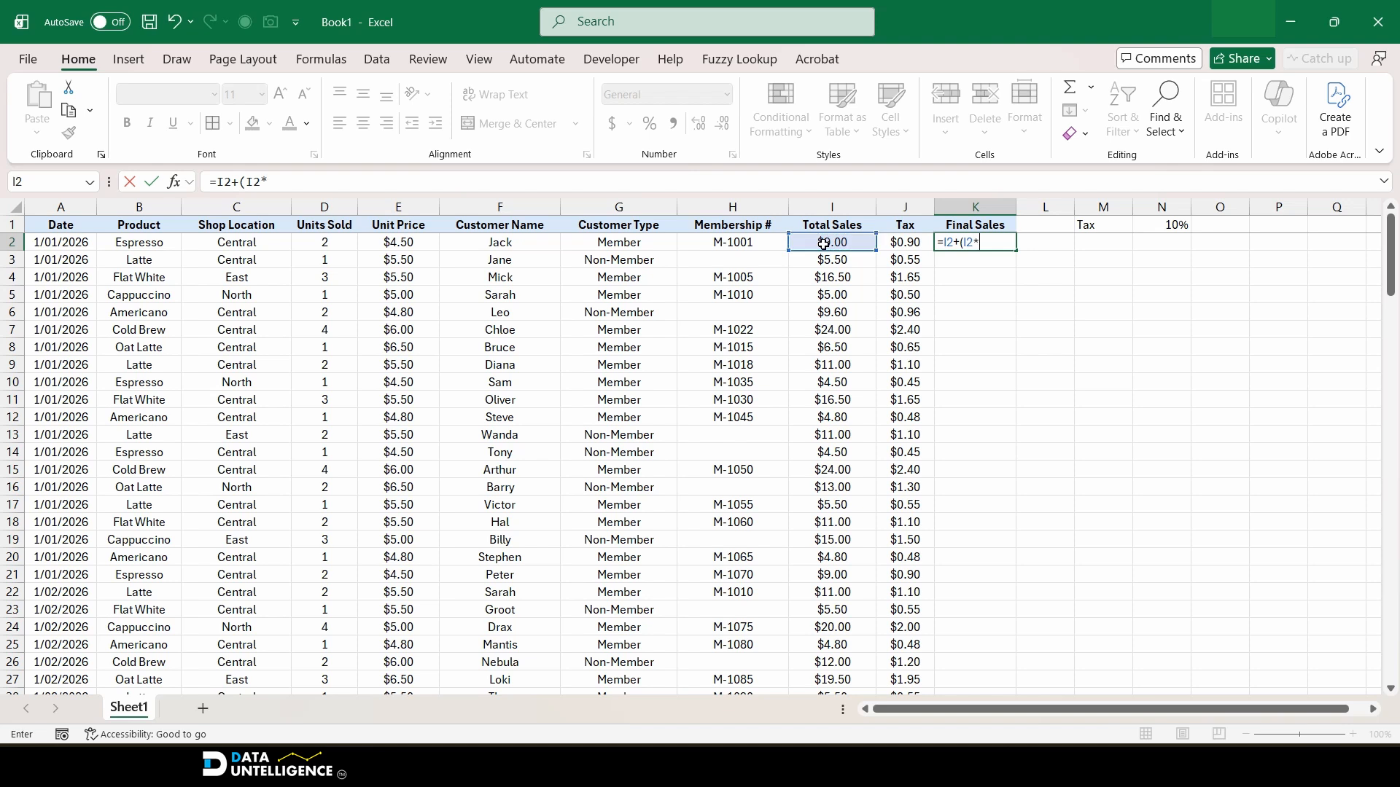
left_click(1163, 225)
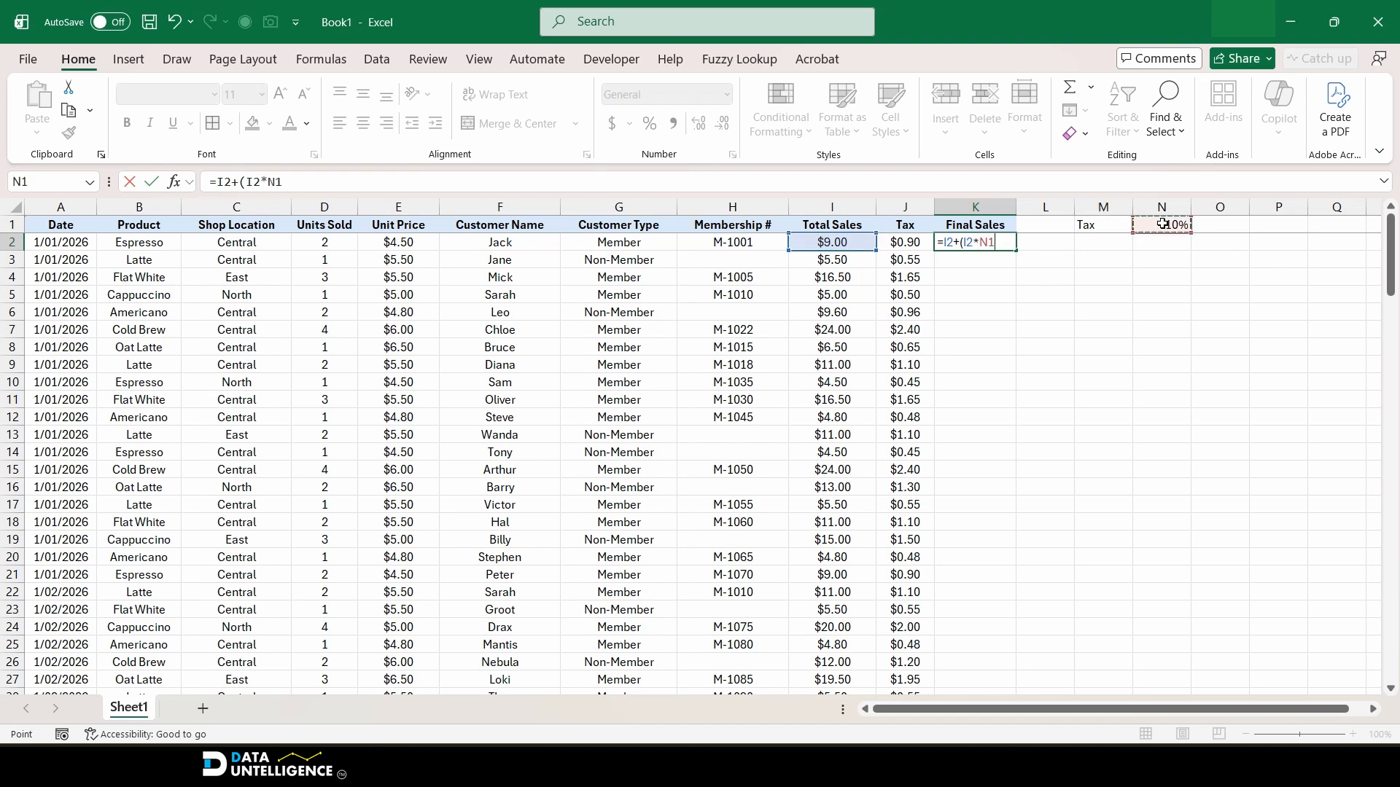
key("F4")
type(")")
key("Return")
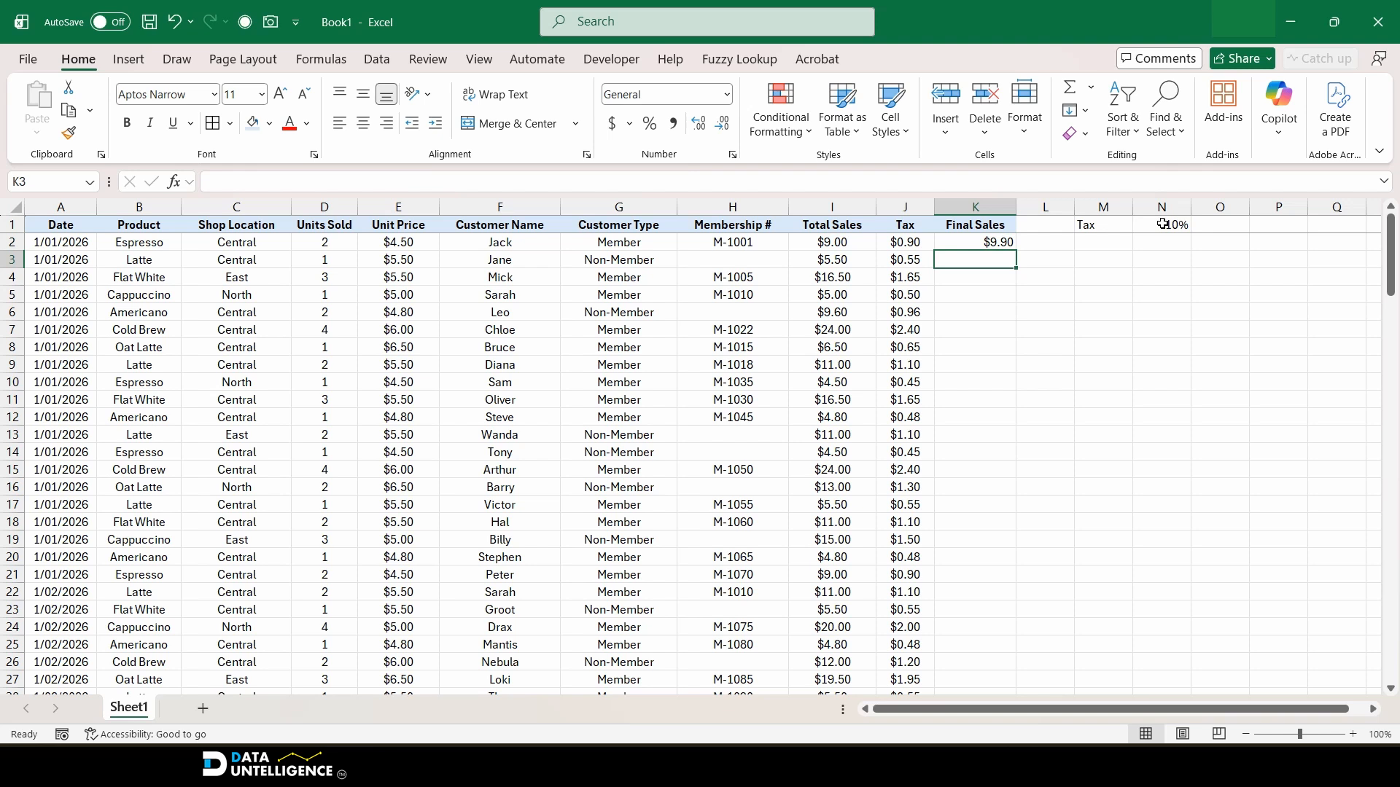
Step: Centre the Final Sales value in K2 and fill its formula down to the last data row
left_click(979, 202)
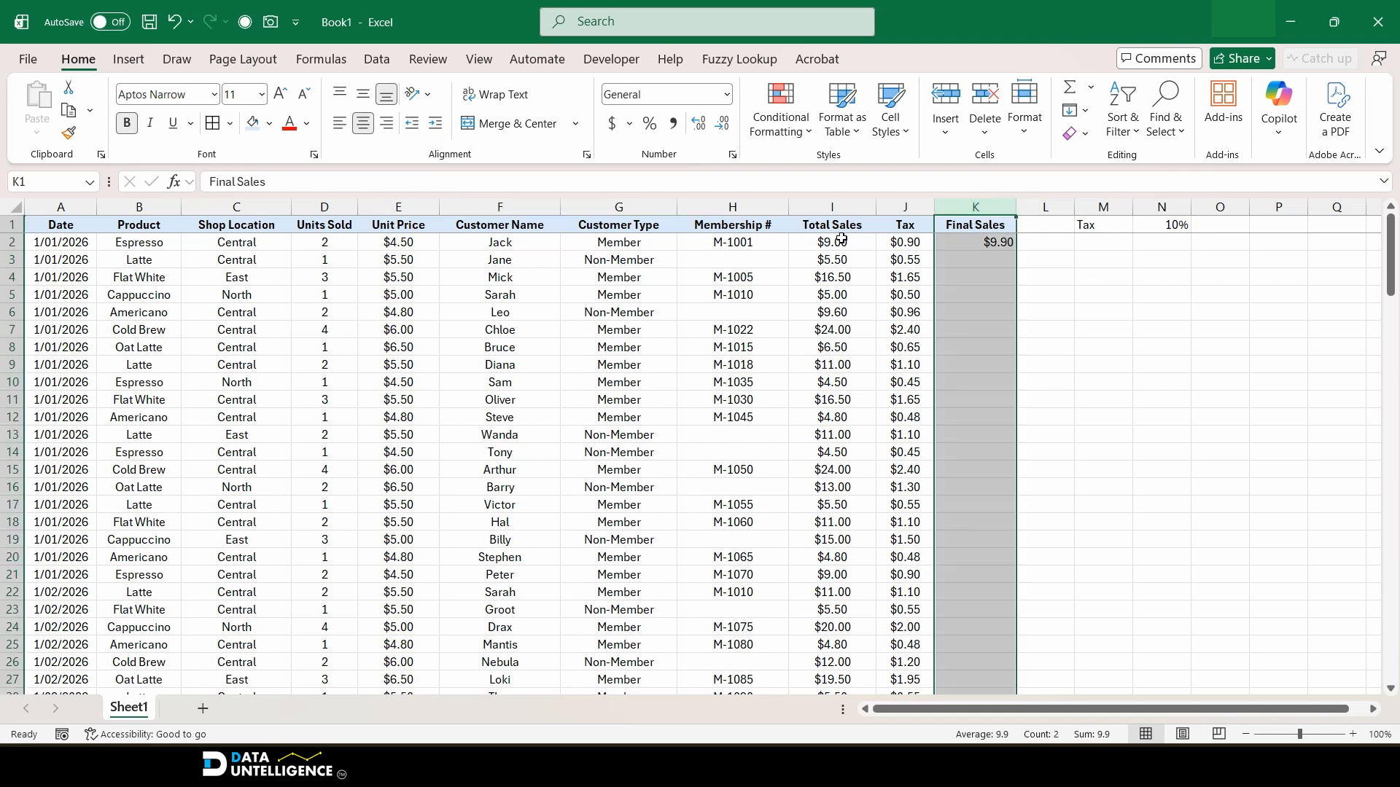
left_click(990, 242)
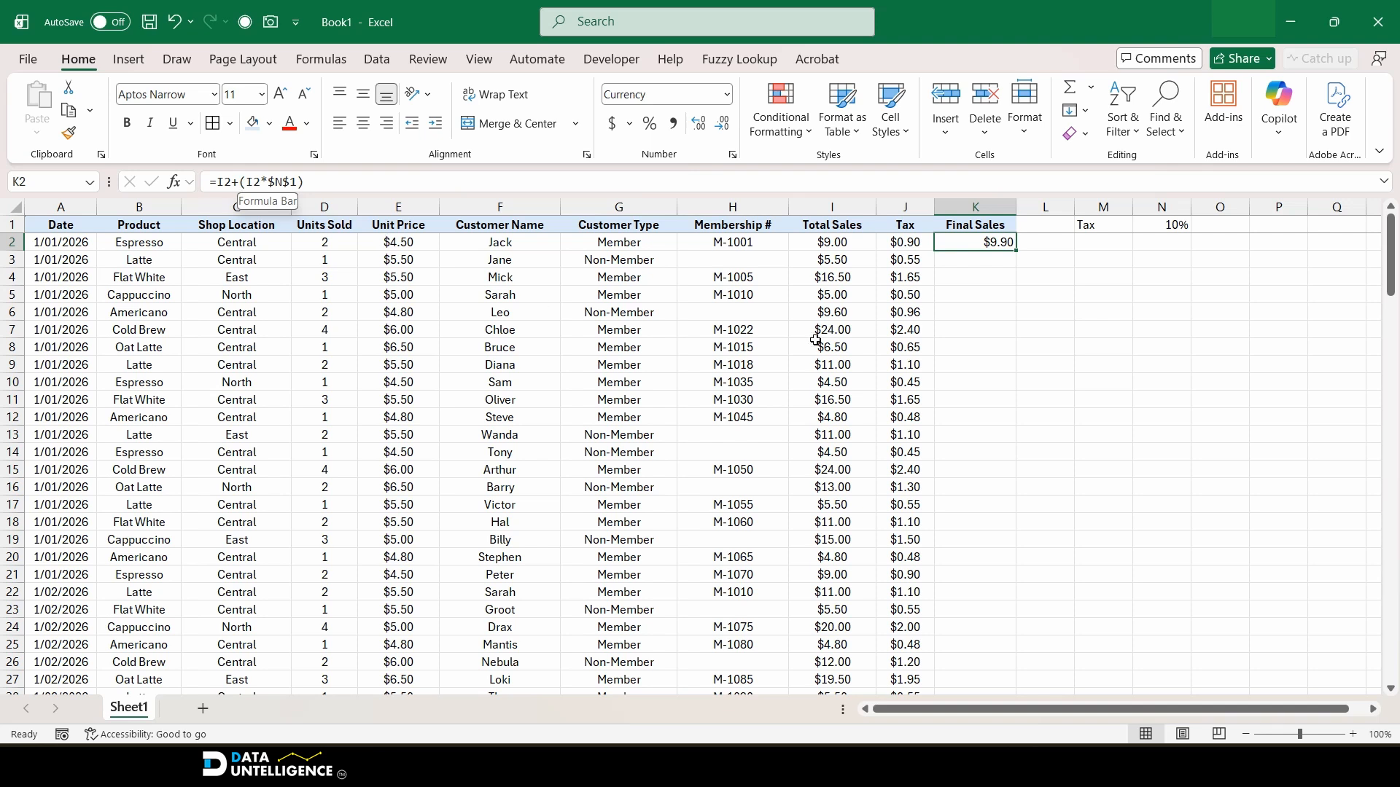
left_click(363, 123)
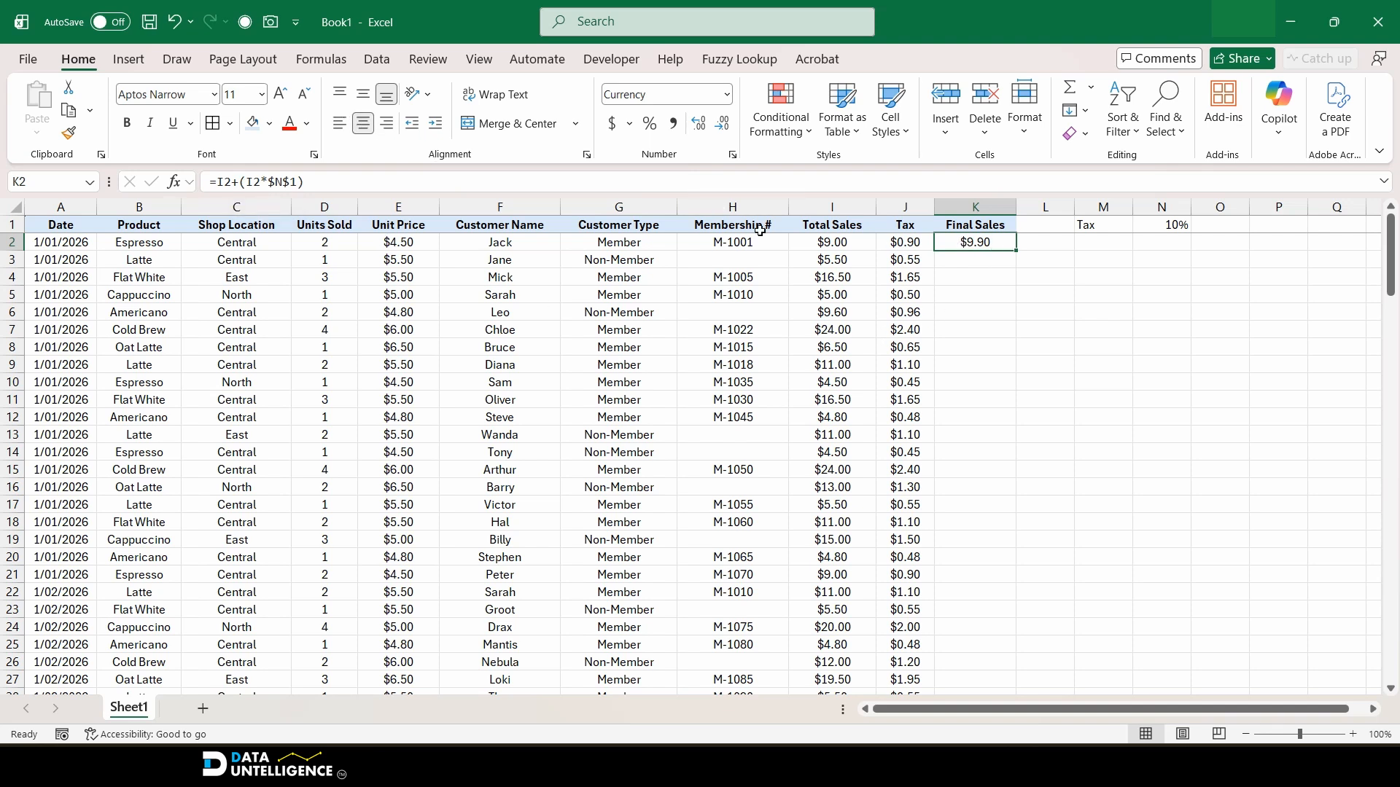
left_click(992, 242)
double_click(1016, 251)
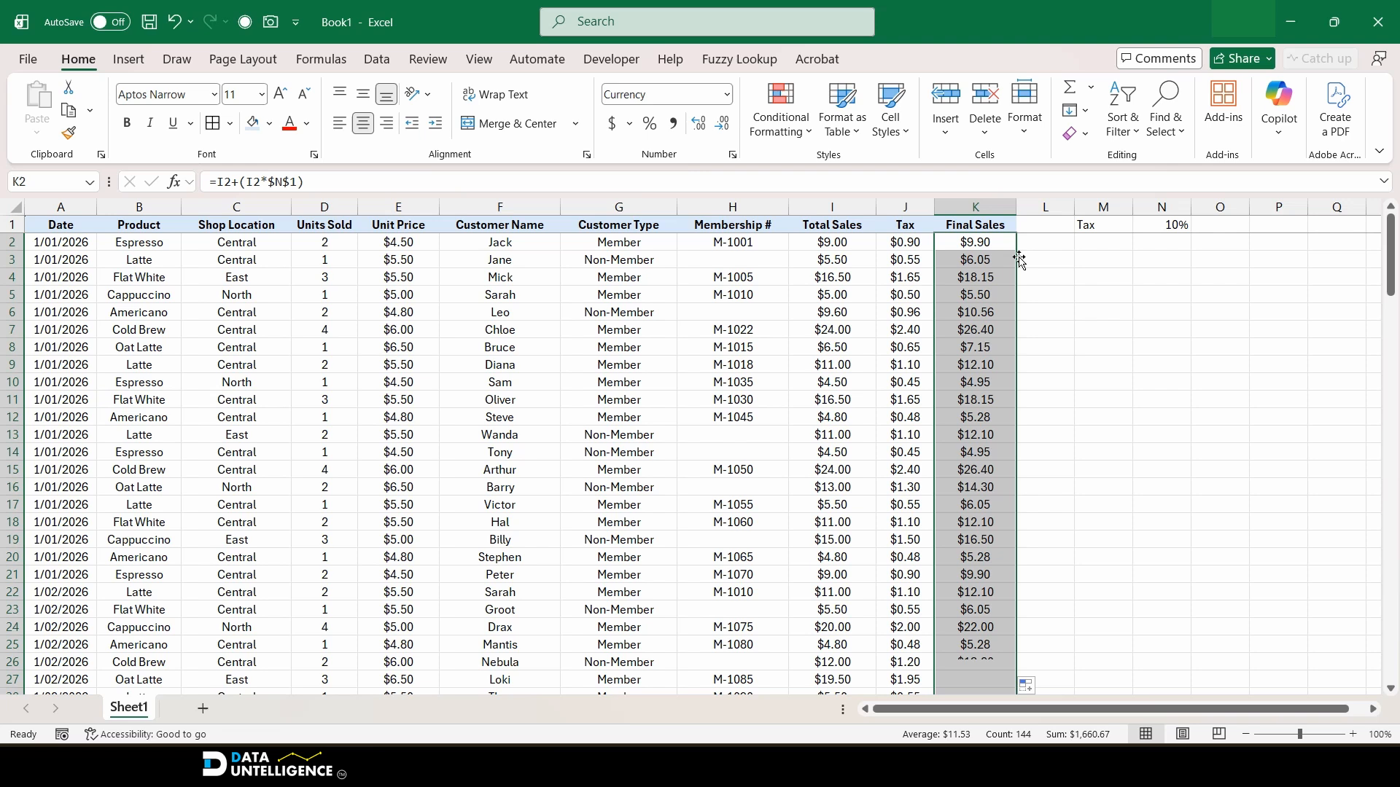
left_click(1069, 292)
left_click(1090, 291)
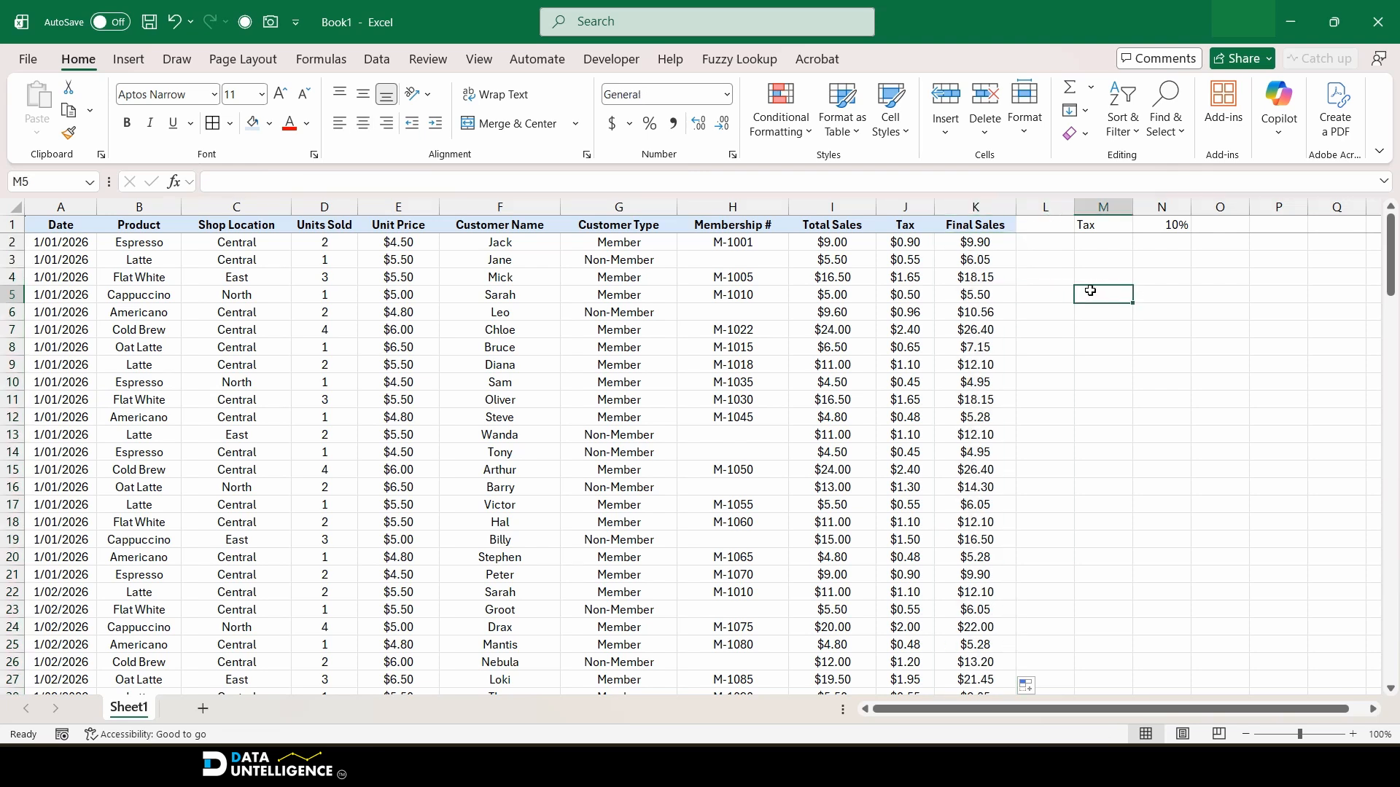